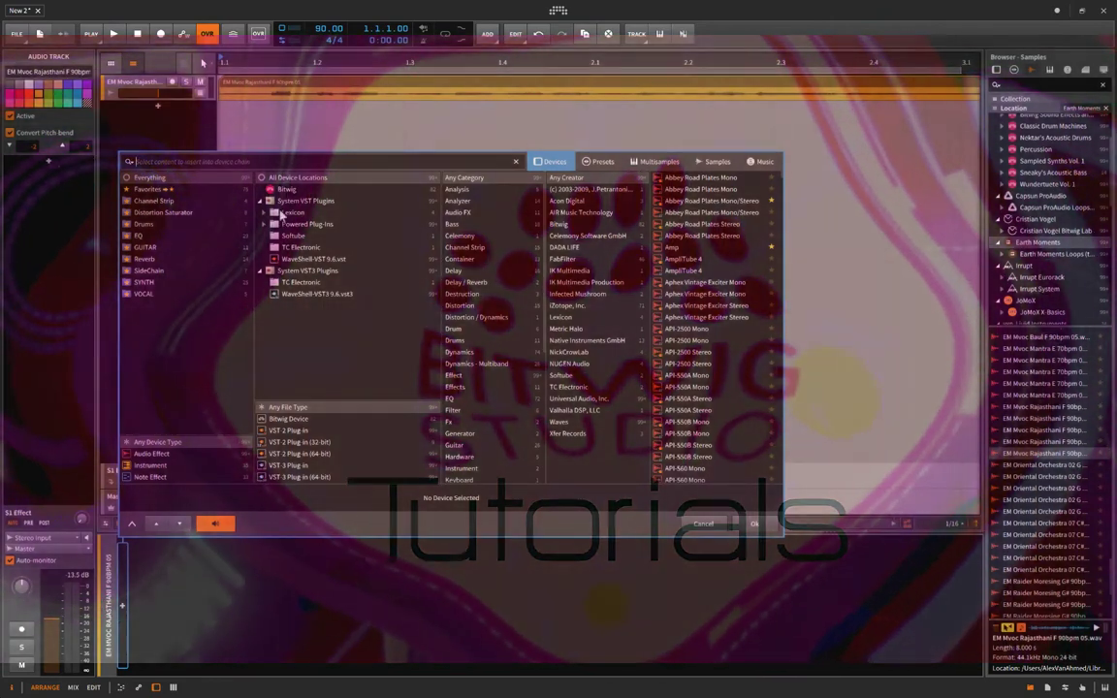
Step: Filter the device browser to Bitwig's own devices and pick the EQ-5 equalizer
left_click(286, 189)
scroll(698, 427, "down", 2)
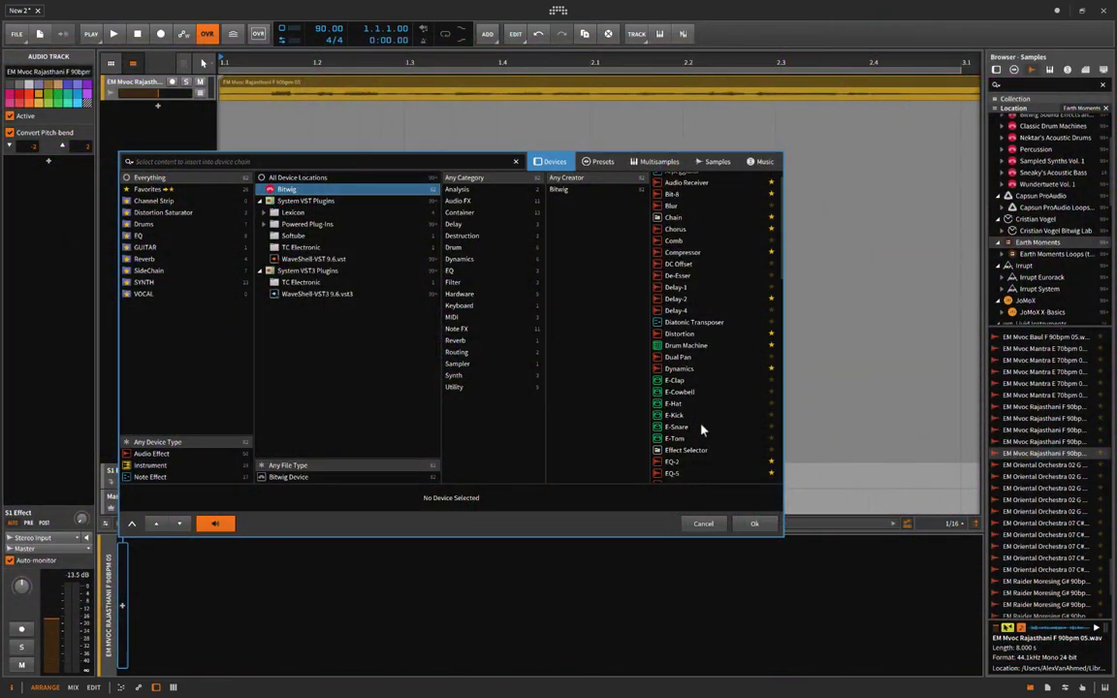
scroll(683, 419, "down", 2)
left_click(668, 384)
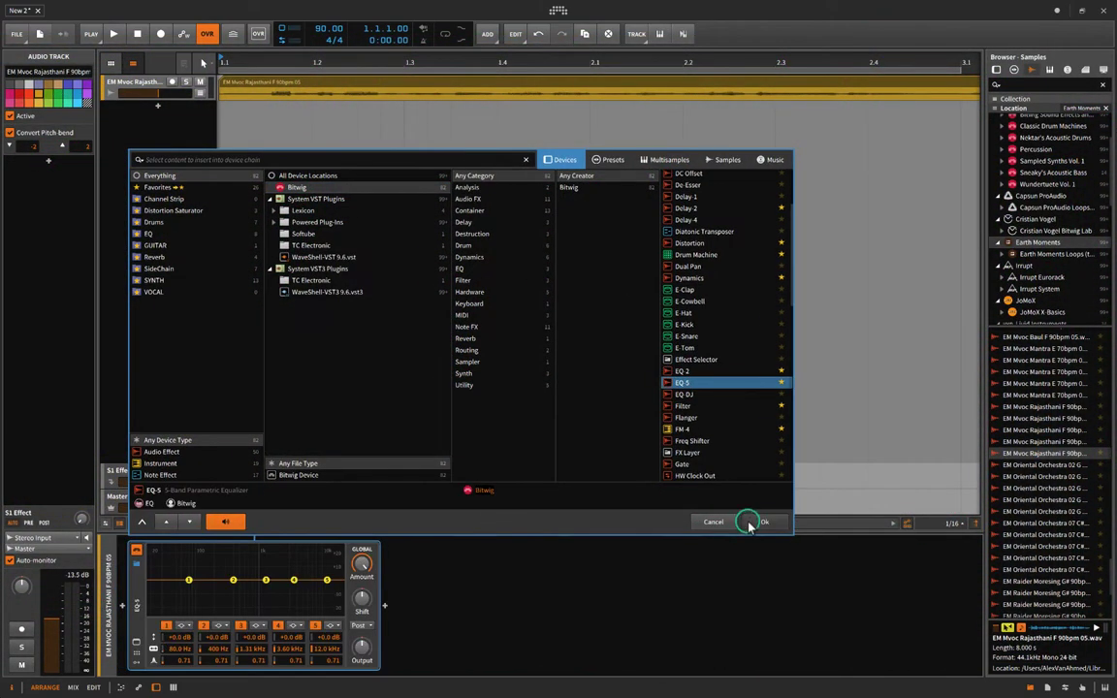
Step: Insert the EQ-5 on the vocal track and pop its editor into a floating window
left_click(750, 523)
left_click(137, 642)
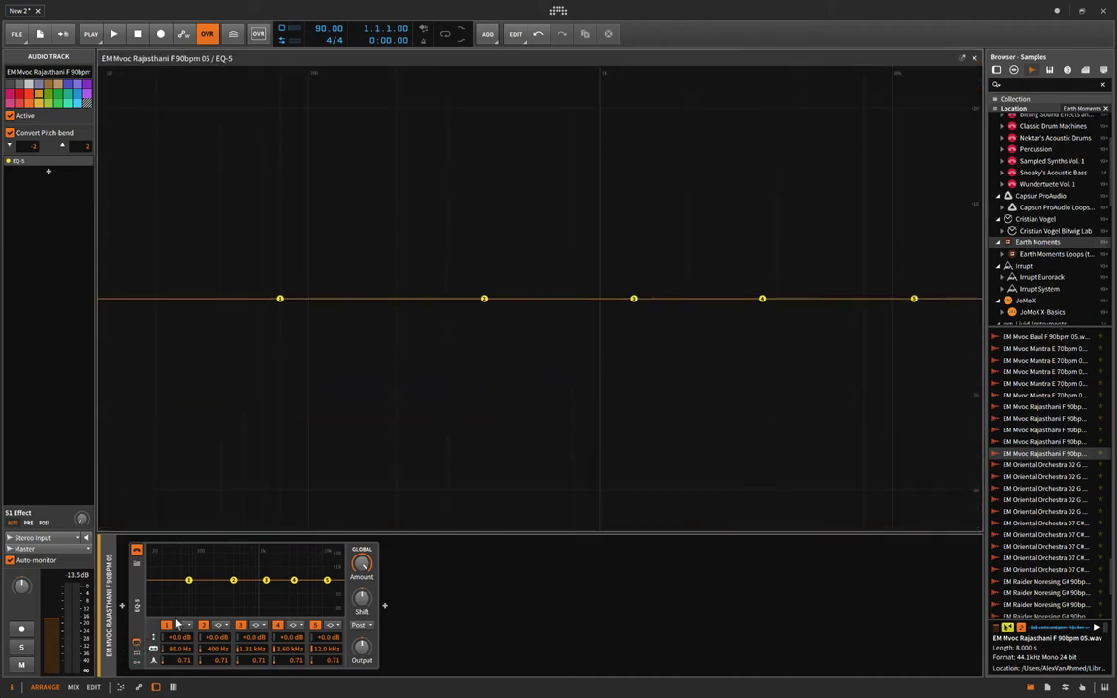
left_click(961, 59)
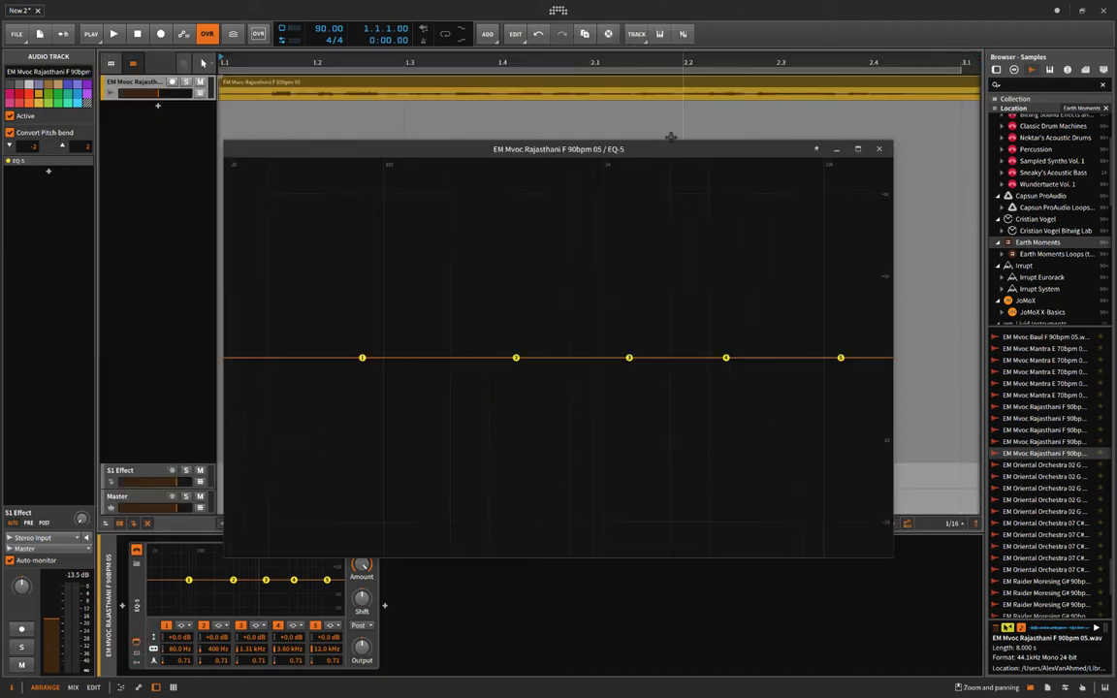
mouse_move(632, 151)
left_mouse_down()
mouse_move(601, 165)
mouse_move(672, 168)
left_mouse_up()
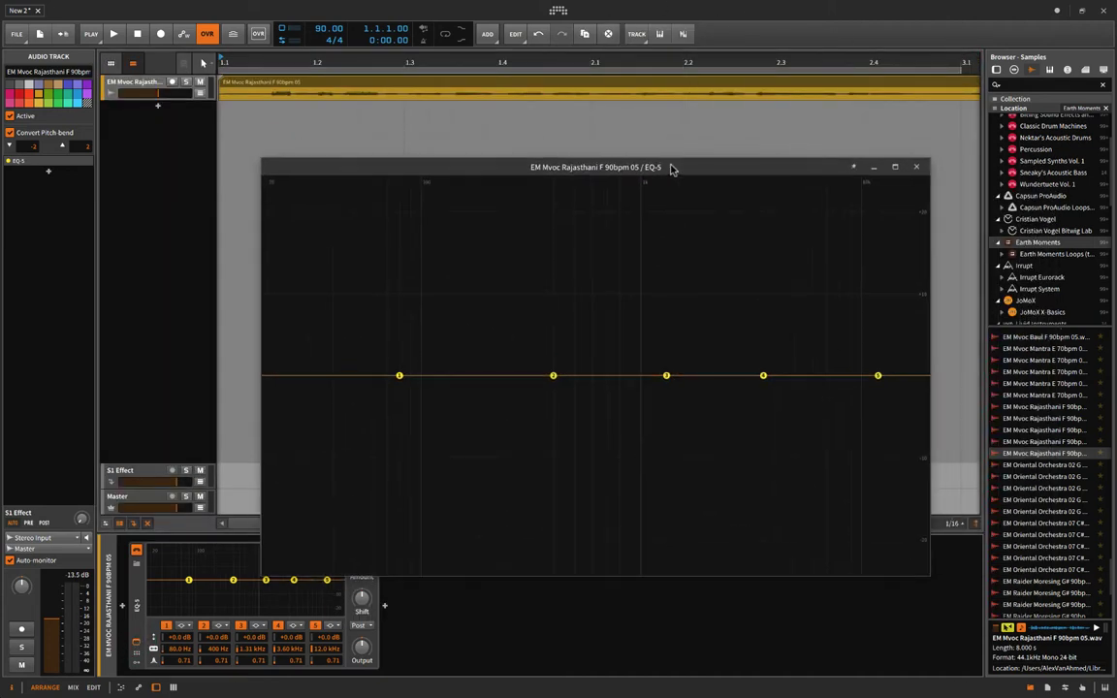
Step: Audition the vocal loop and reposition the floating EQ window up and left
left_click(270, 114)
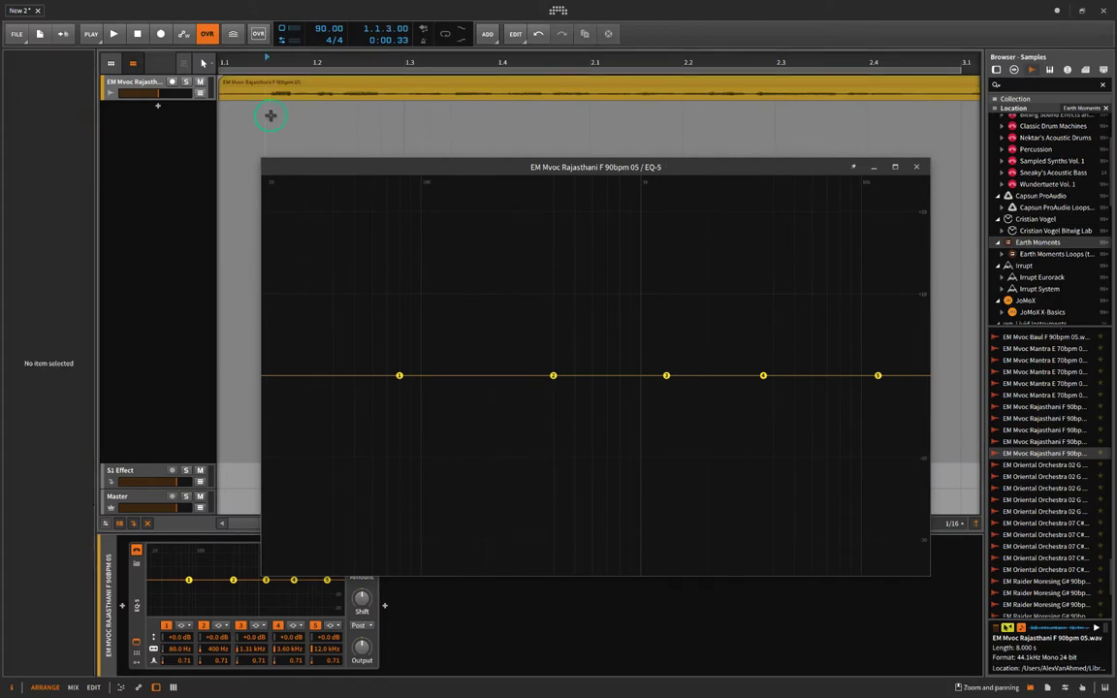
key("space")
key("space")
left_click(263, 123)
key("space")
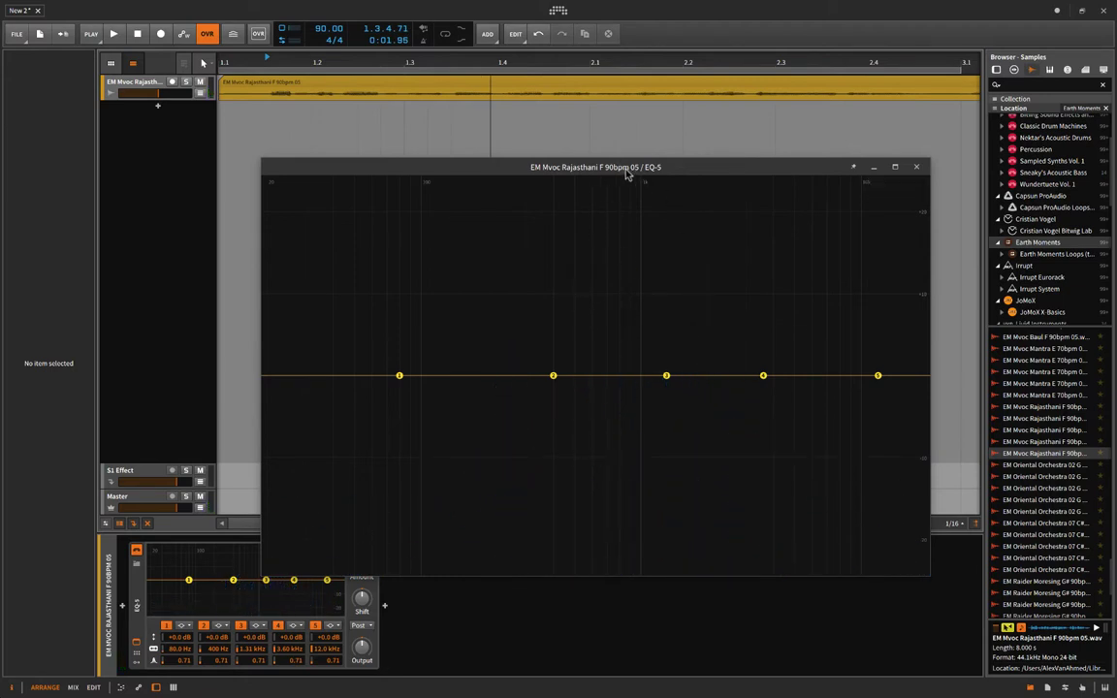
left_click_drag(627, 173, 585, 131)
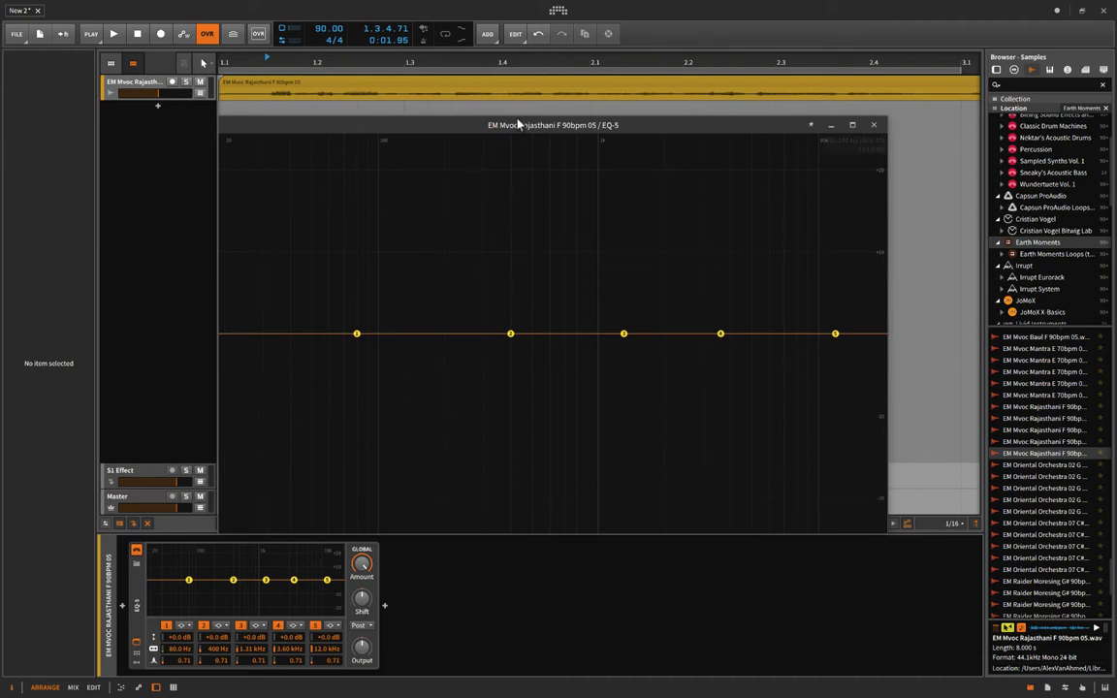
mouse_move(514, 124)
left_mouse_down()
mouse_move(720, 169)
mouse_move(547, 90)
left_mouse_up()
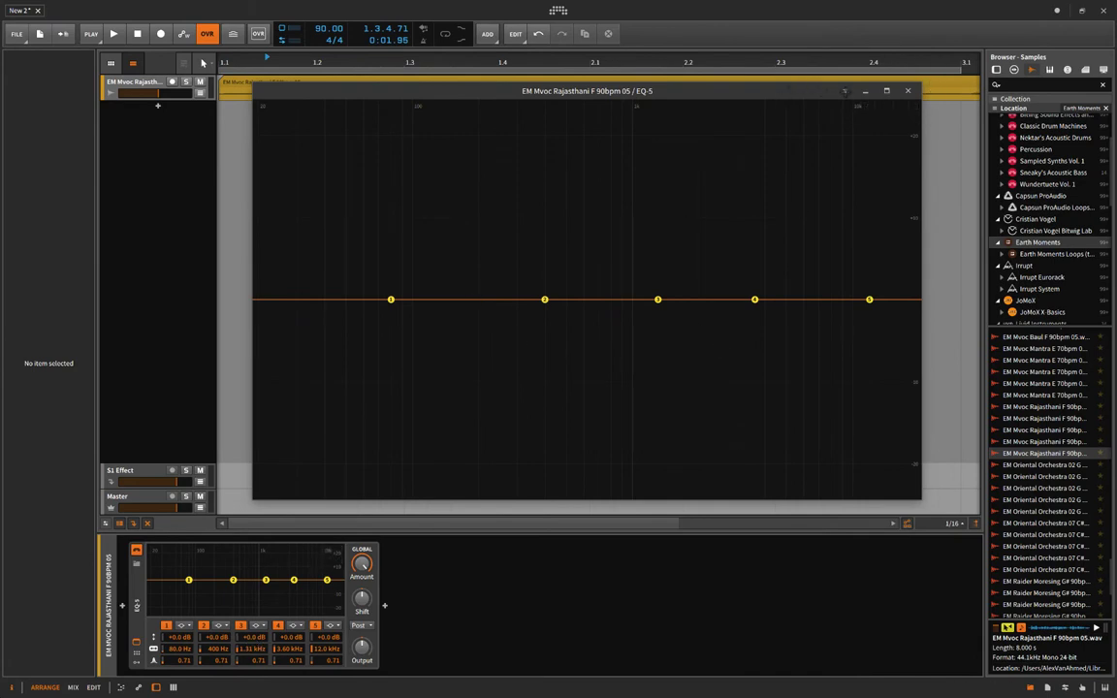
Step: Pin the EQ-5 window always on top, shrink it, and center it over the arrangement
left_click(846, 90)
left_click_drag(817, 93, 847, 162)
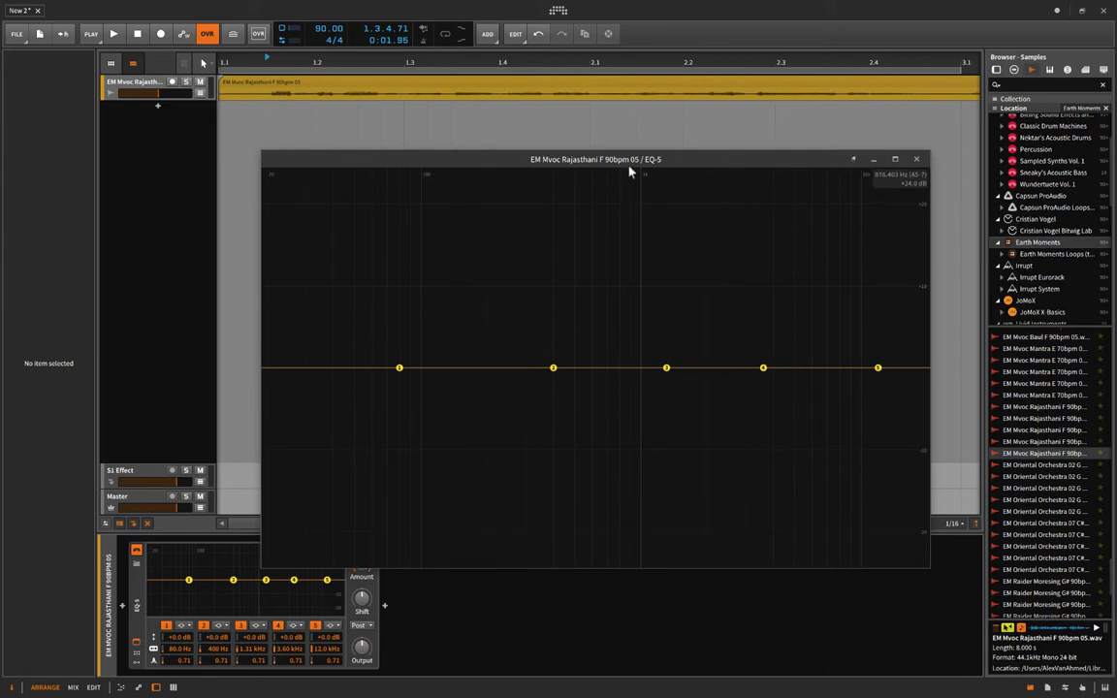
left_click_drag(649, 158, 599, 80)
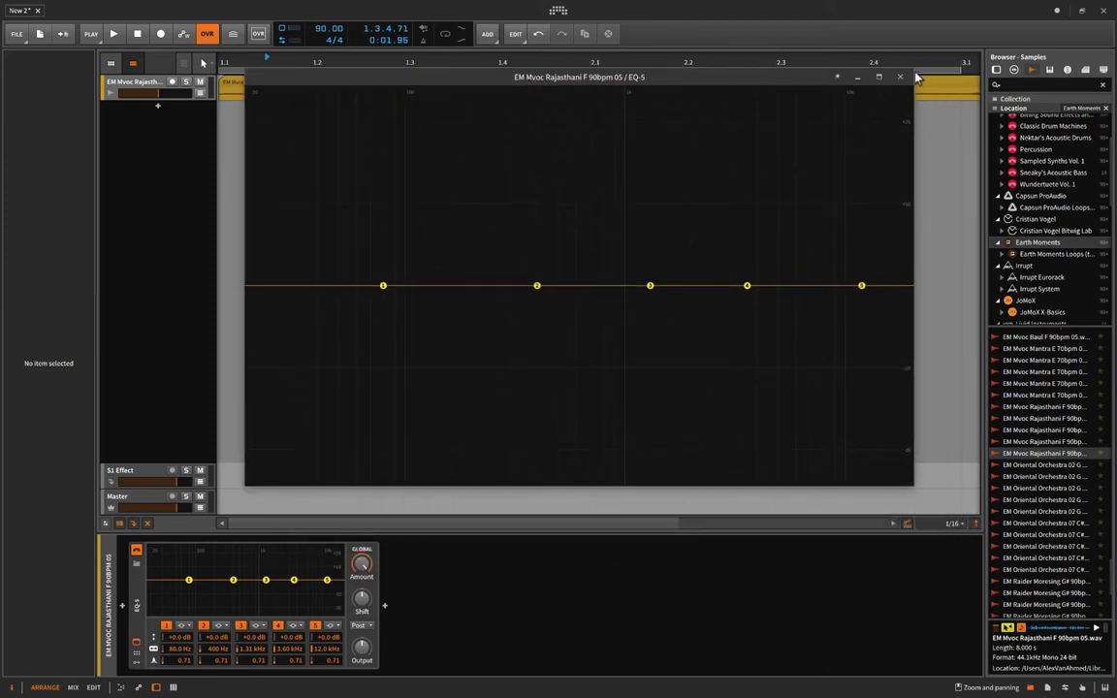
left_click_drag(911, 70, 683, 257)
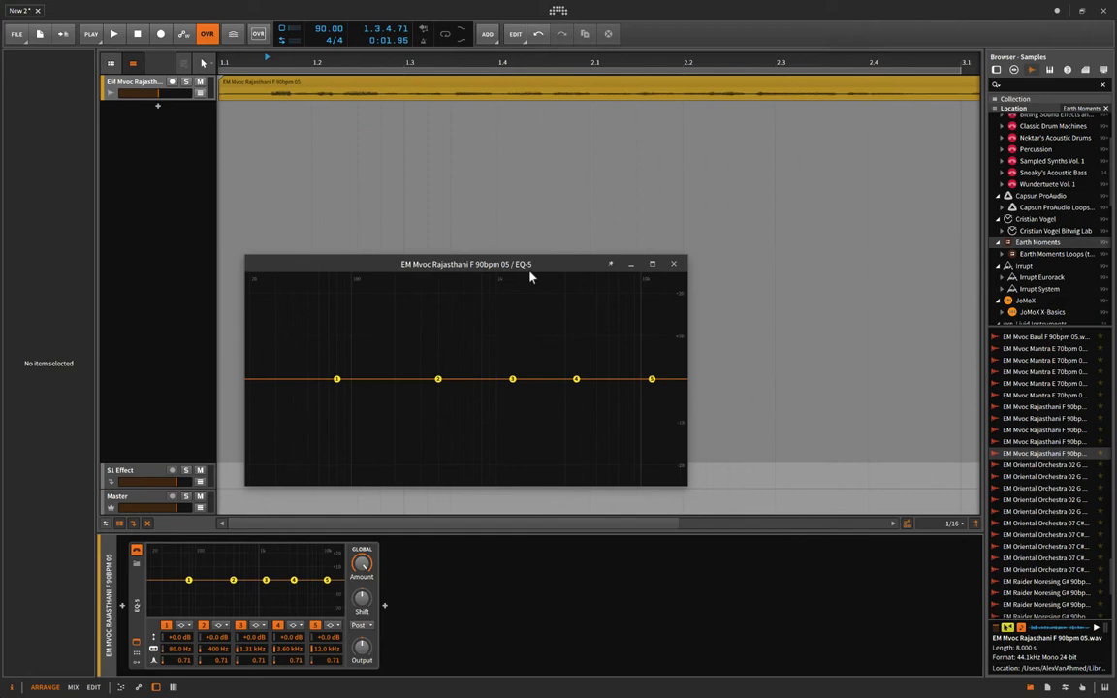
left_click_drag(529, 268, 677, 191)
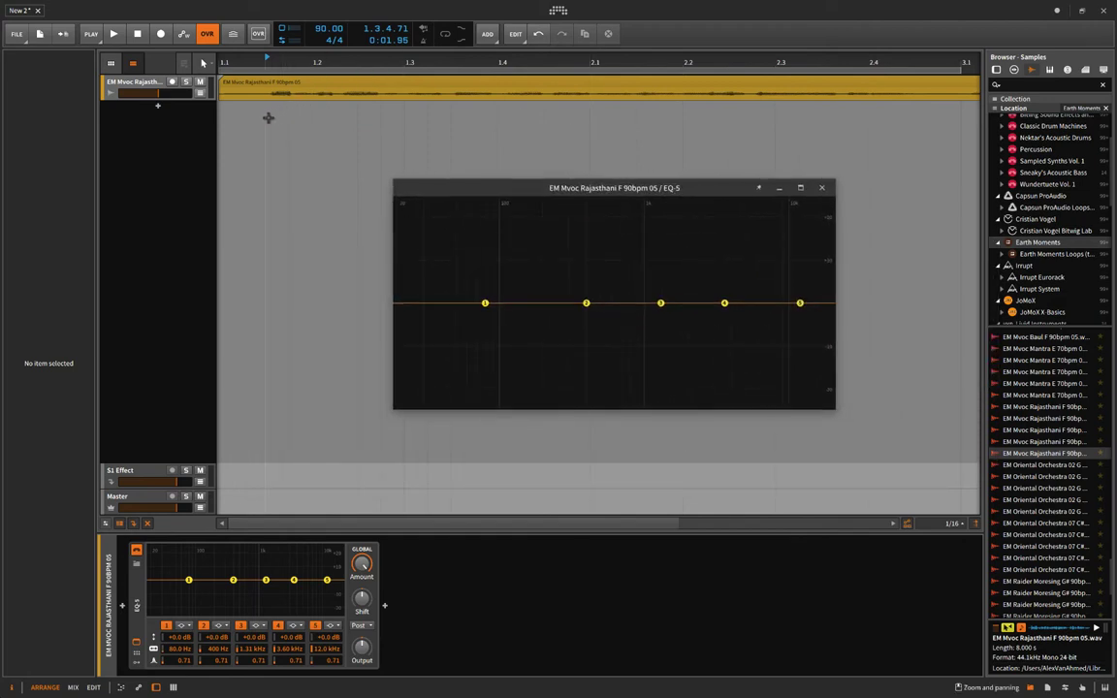
Step: Dip EQ band 4 about 5.6 dB near 3.5 kHz and make band 1 a highpass
key("space")
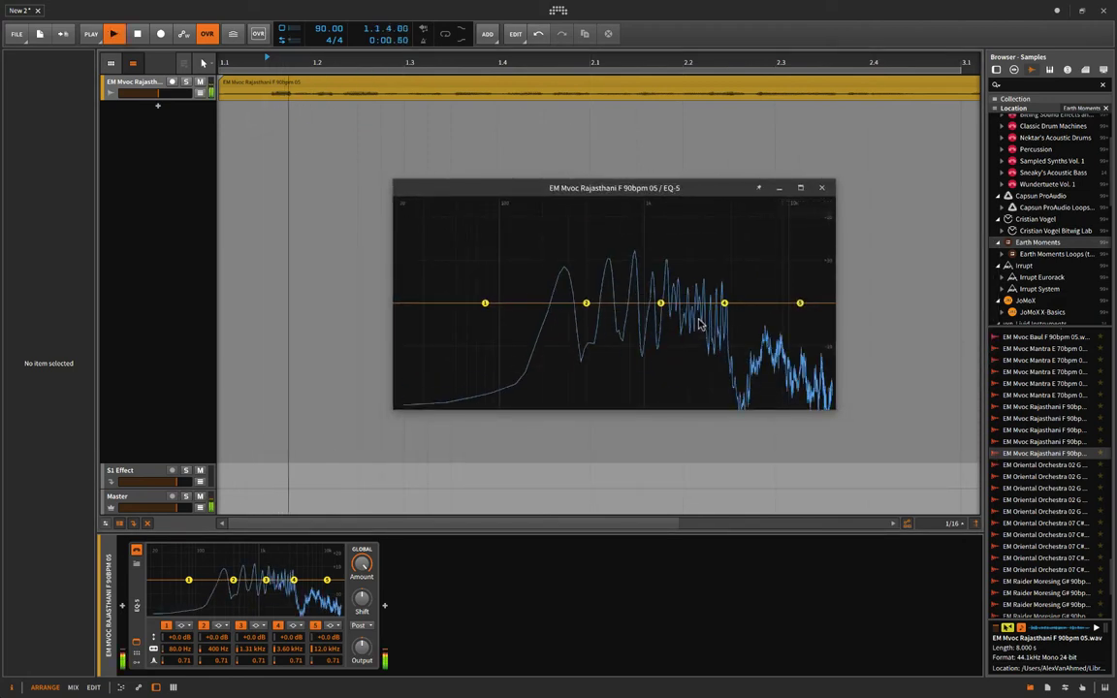
key("space")
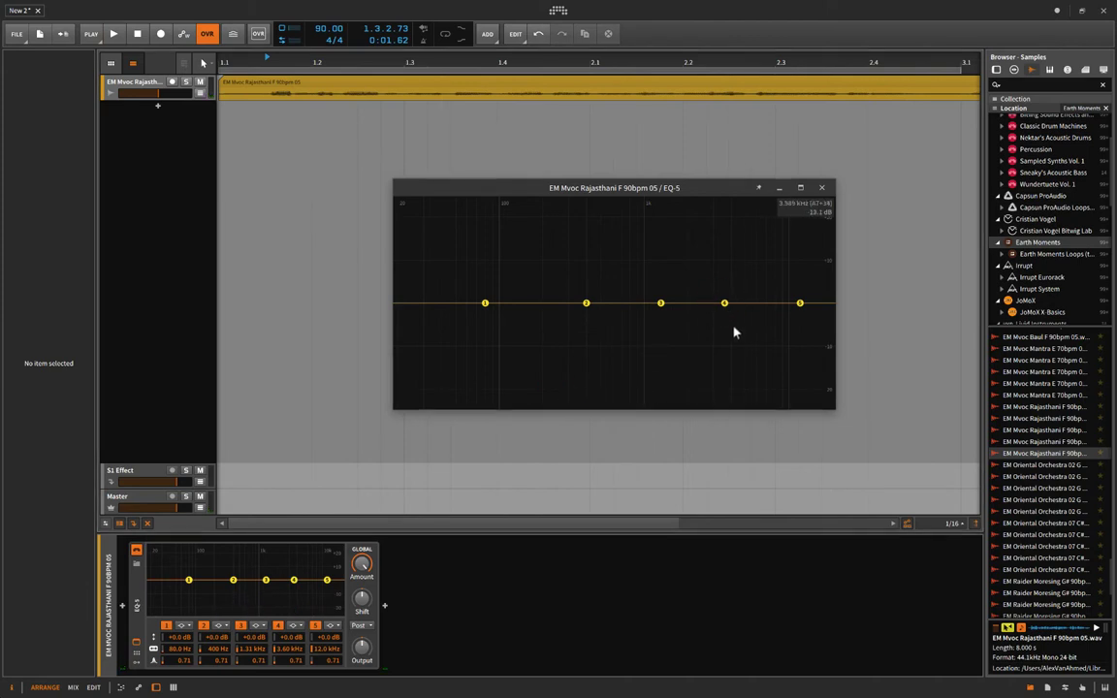
left_click_drag(724, 303, 723, 326)
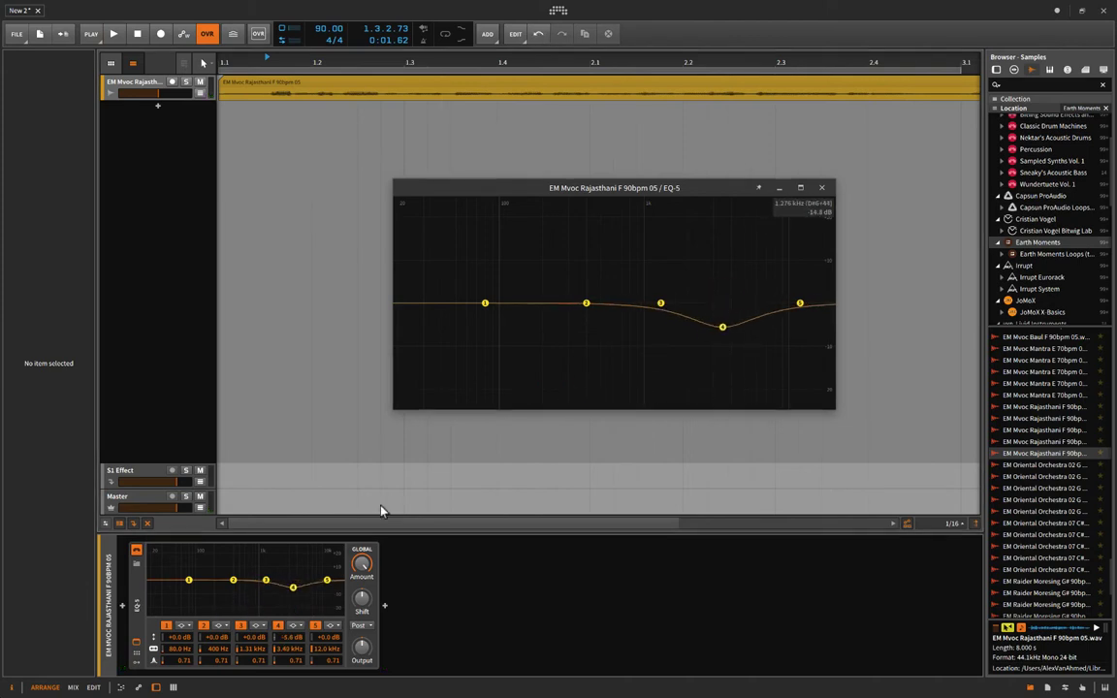
left_click(182, 626)
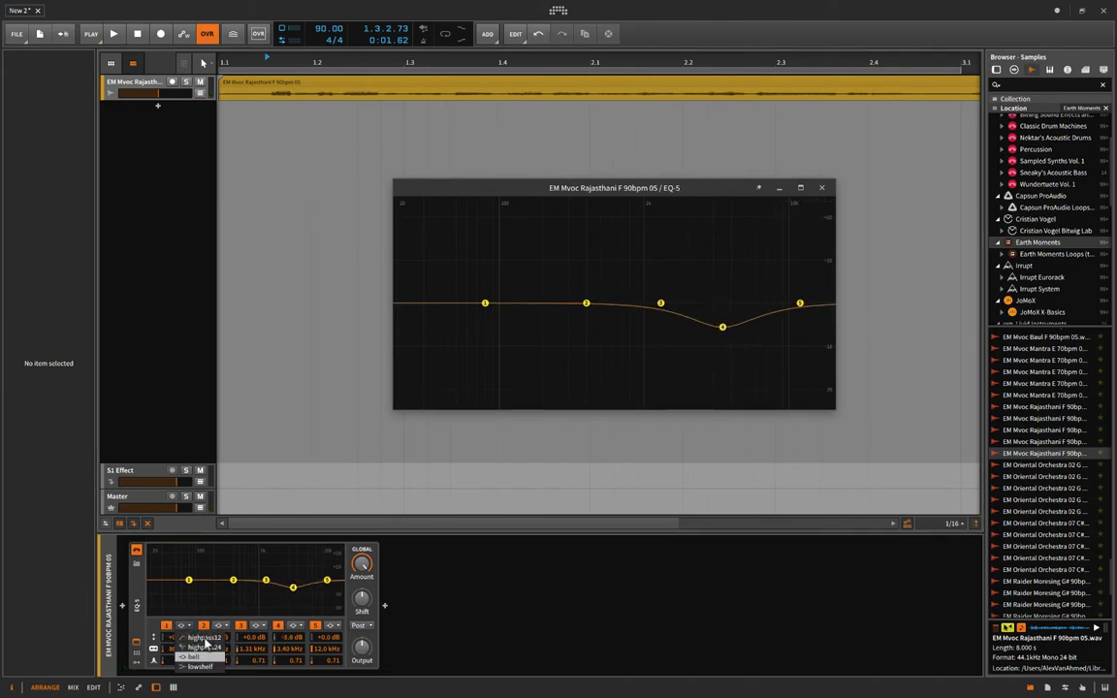
left_click(200, 646)
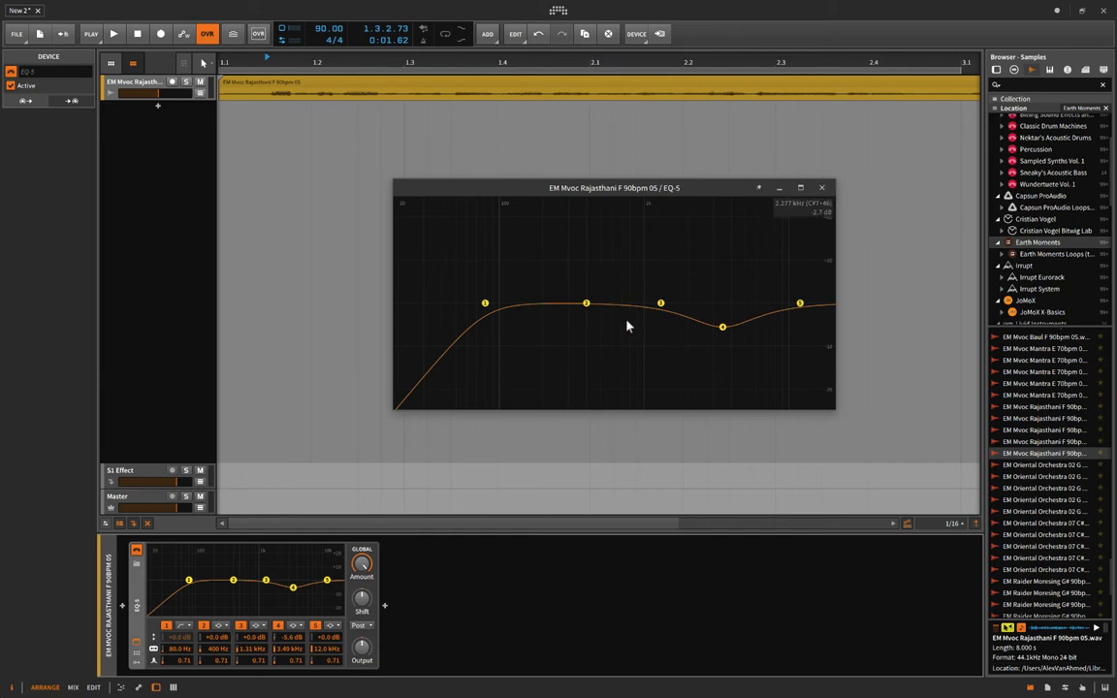
Step: Delete the EQ-5 and set the vocal clip's stretch mode to Elastique Solo
left_click(823, 190)
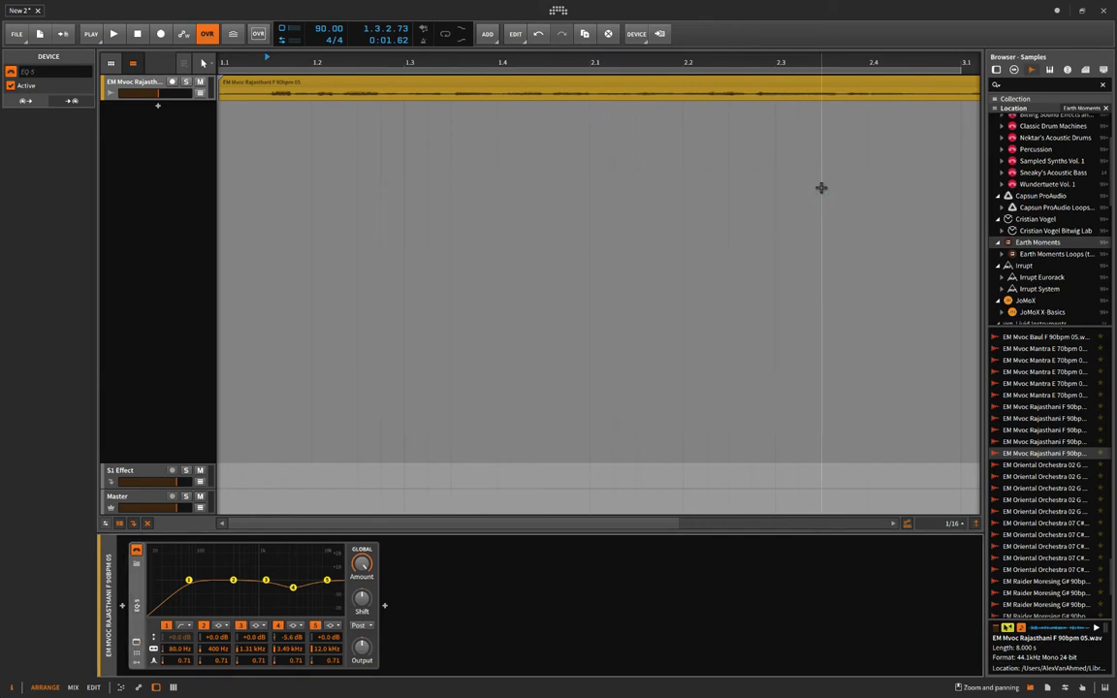
key("Delete")
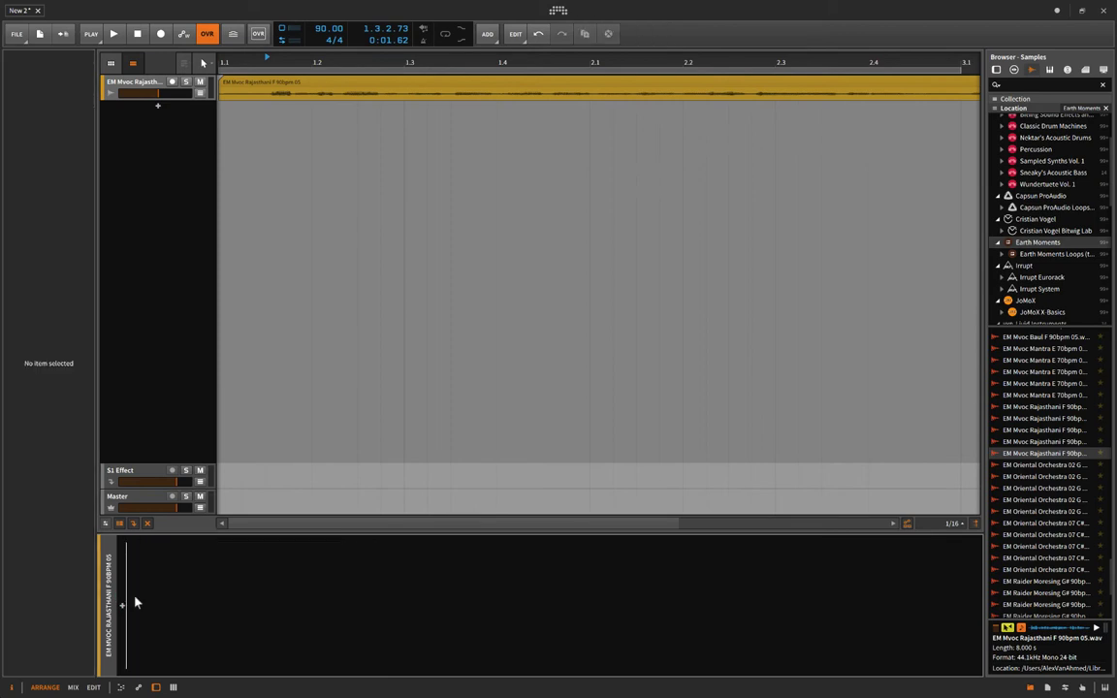
left_click(277, 91)
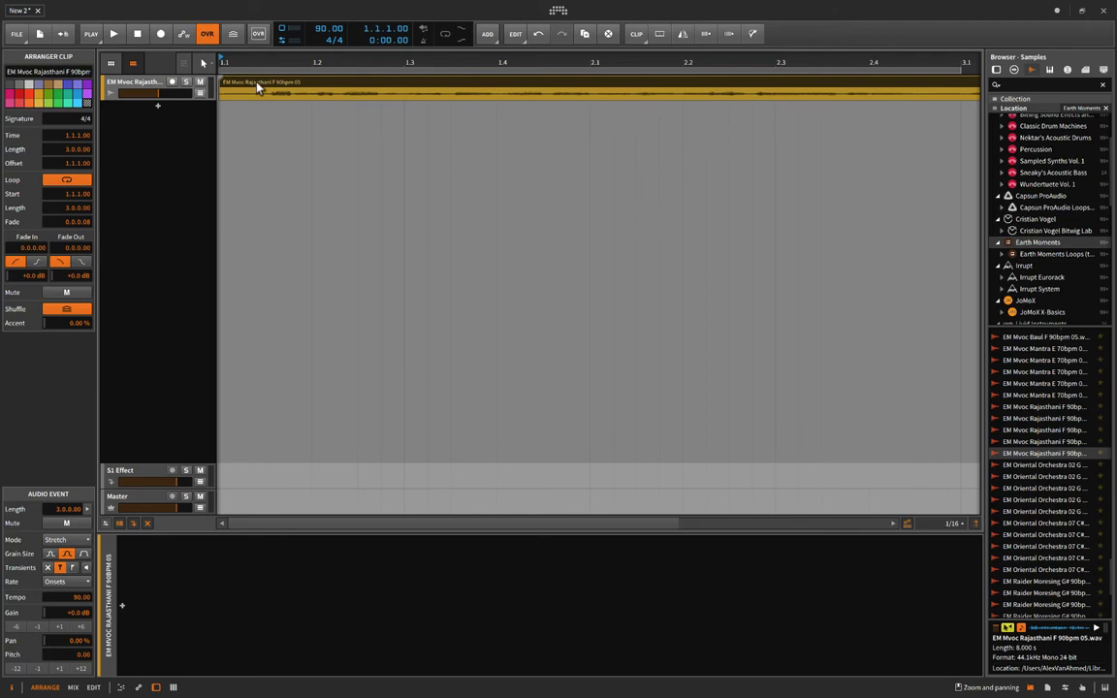
left_click(68, 540)
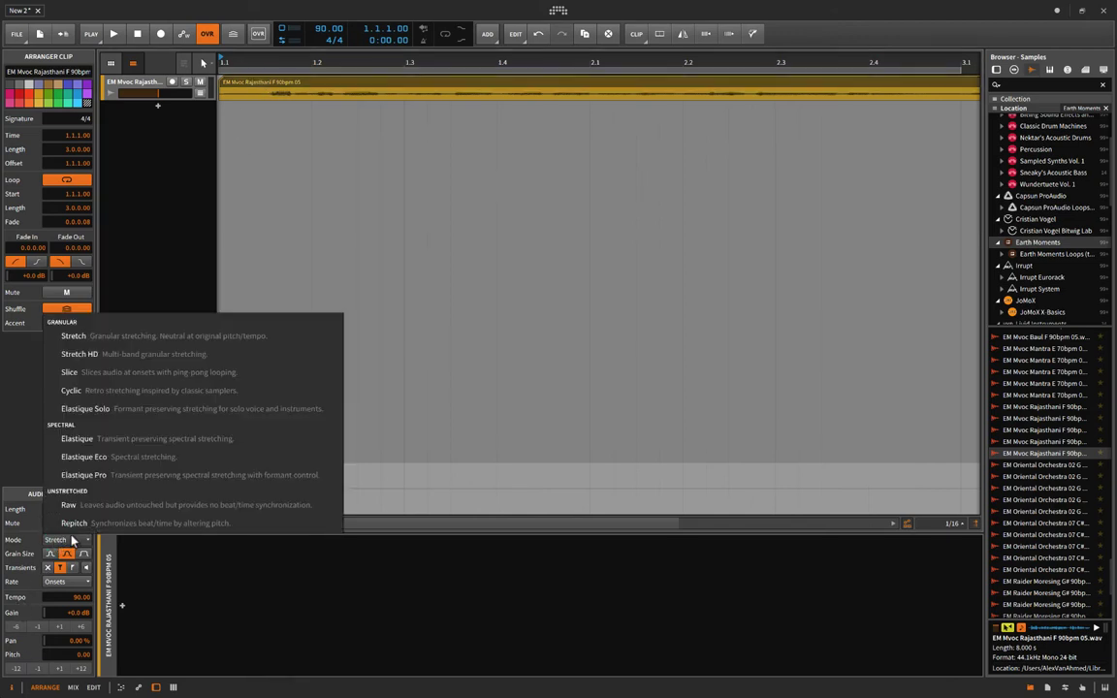
left_click(167, 414)
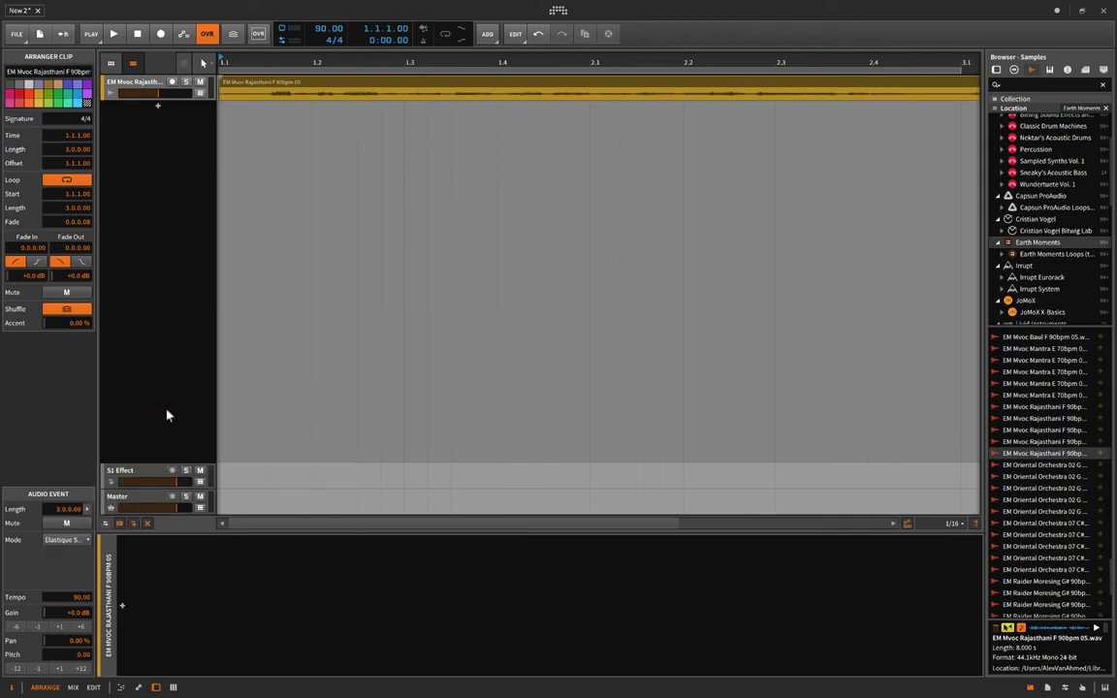
Step: Play the loop from the start to hear Elastique Solo stretching
left_click(321, 31)
left_click(265, 117)
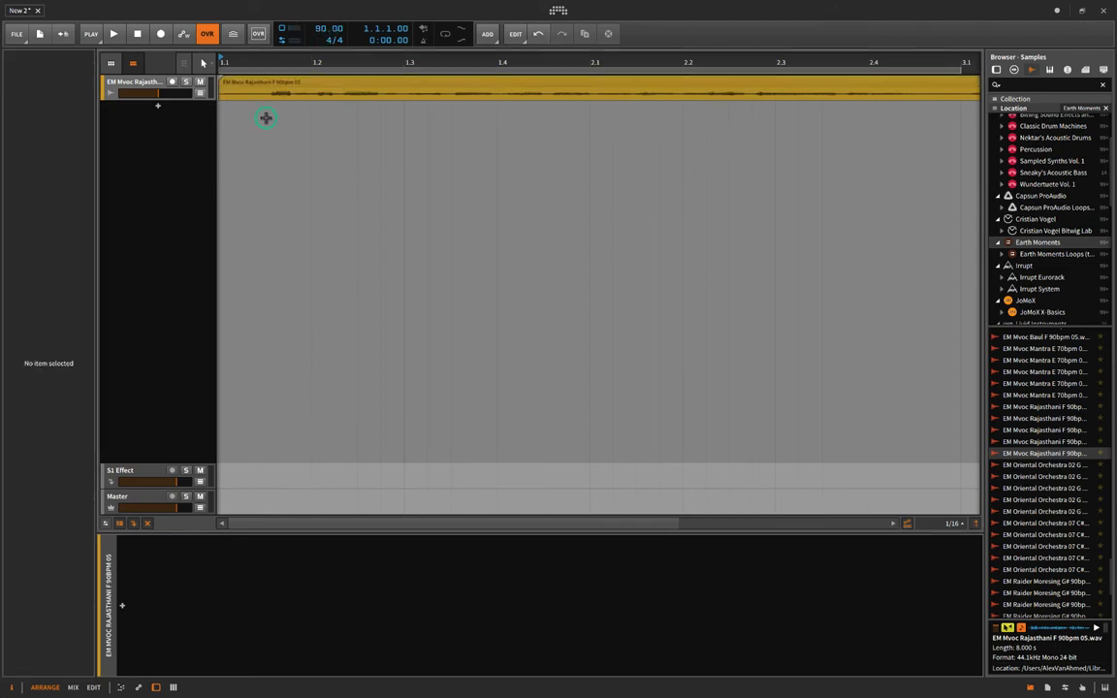
key("space")
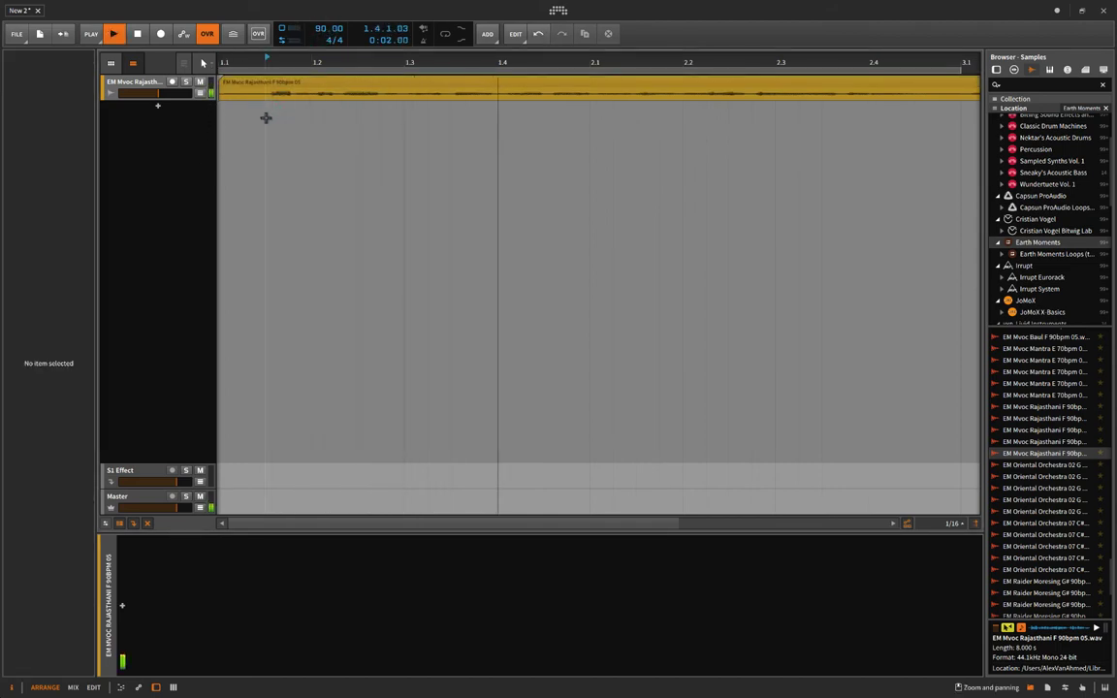
key("space")
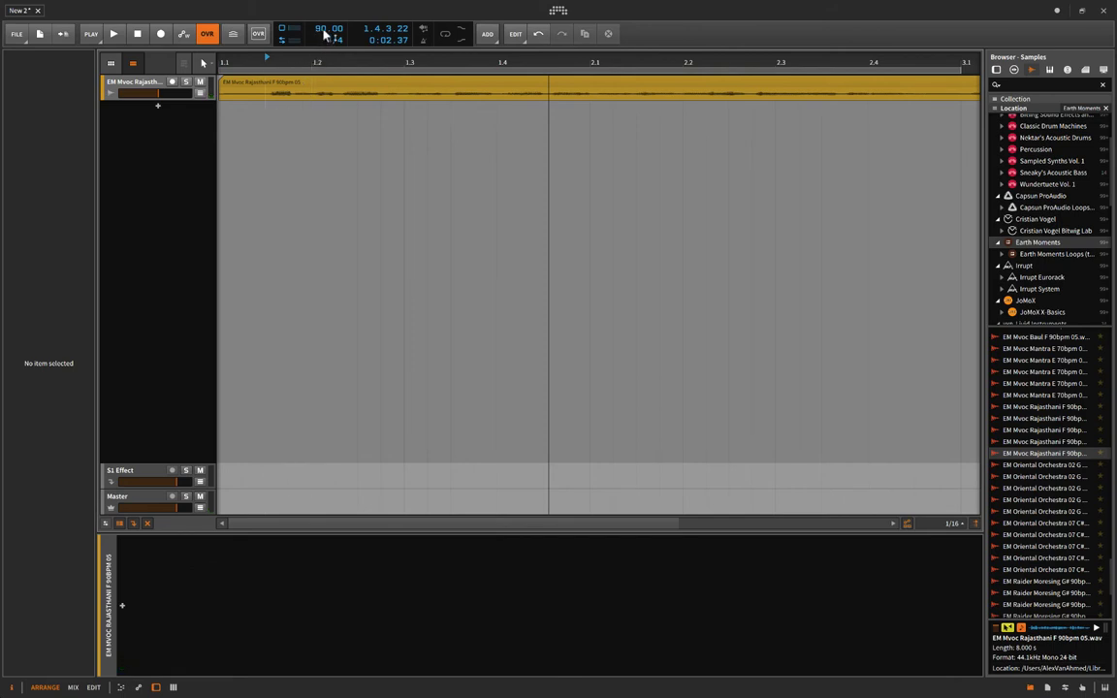
Step: Audition the vocal loop with the tempo at 50 BPM, then at 25 BPM
double_click(325, 32)
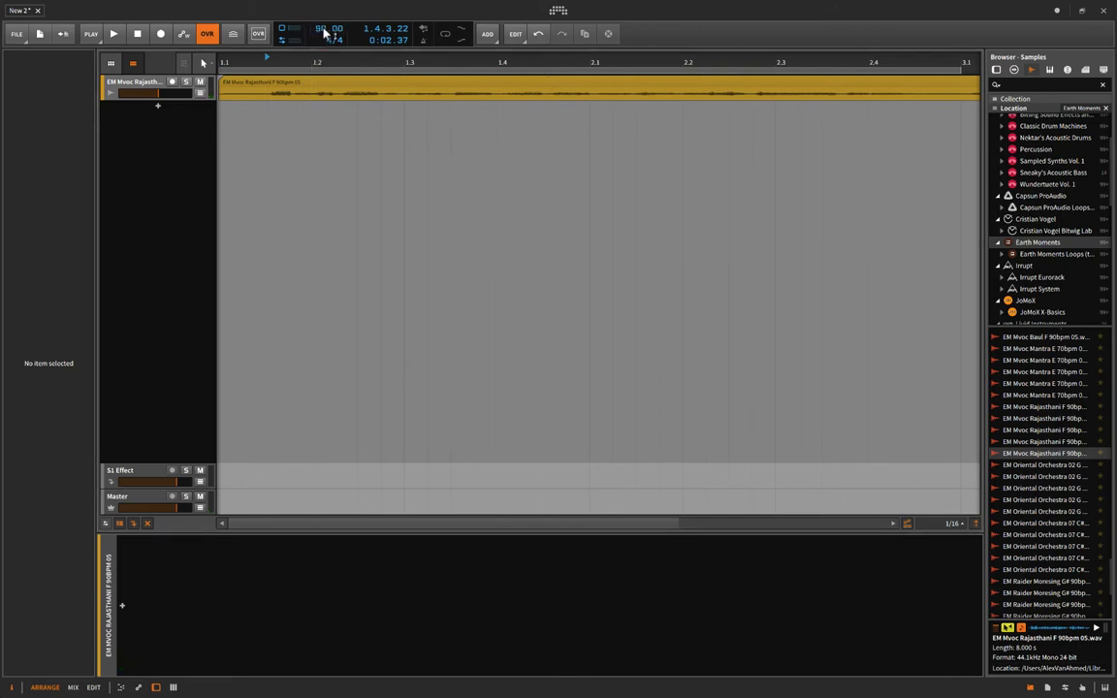
type("50")
key("space")
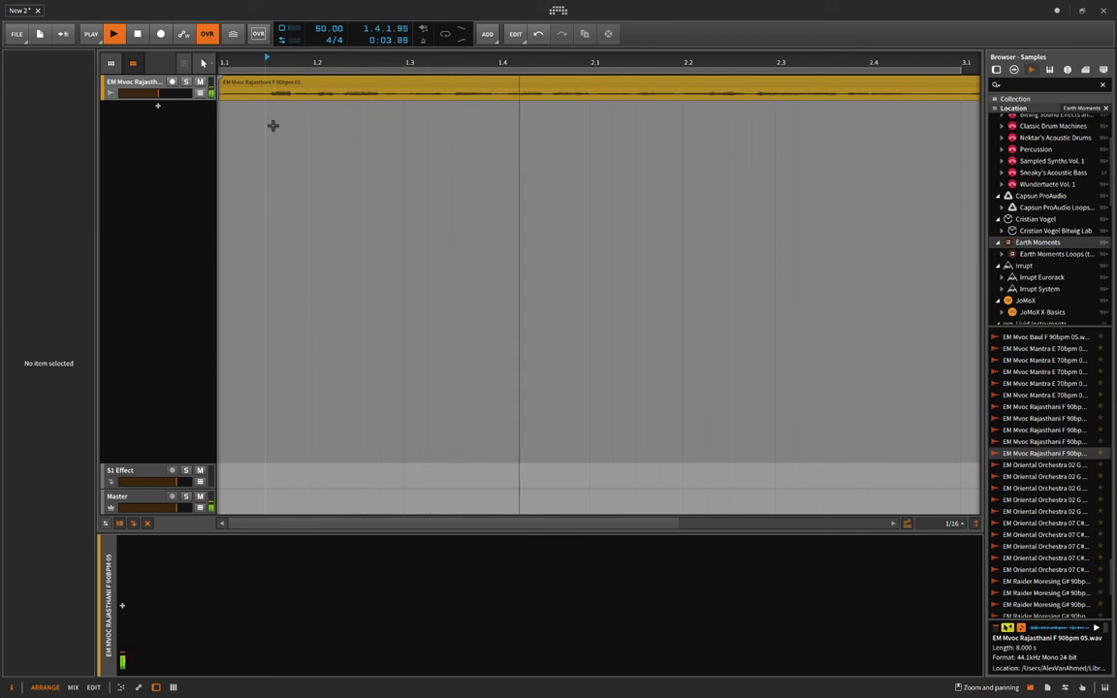
key("space")
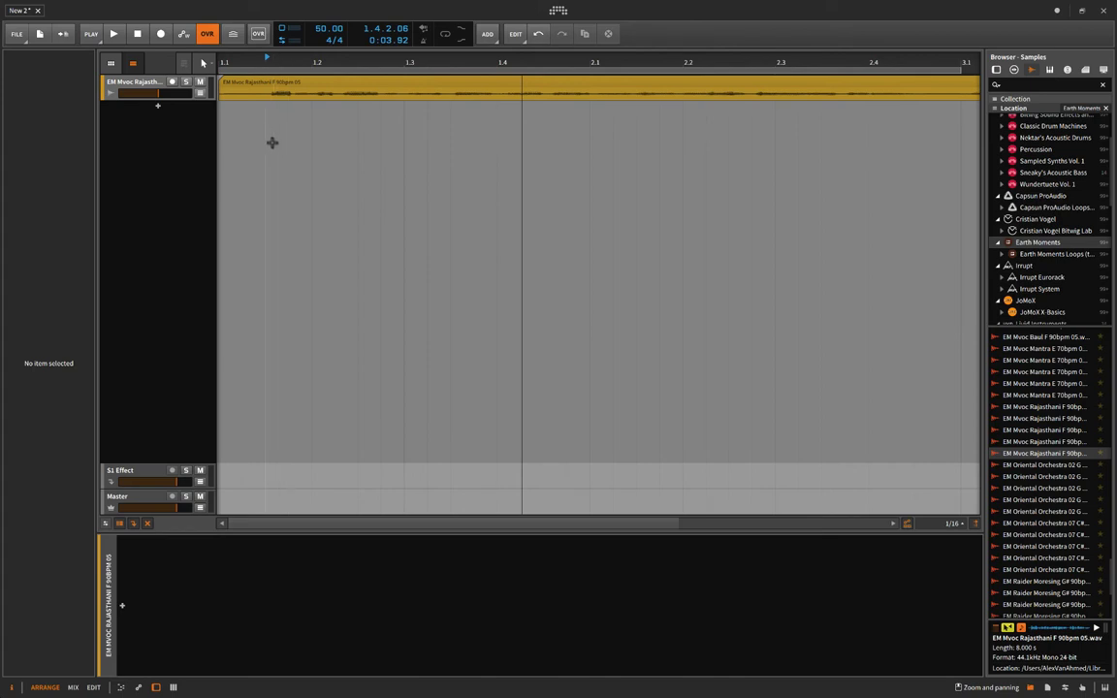
double_click(323, 29)
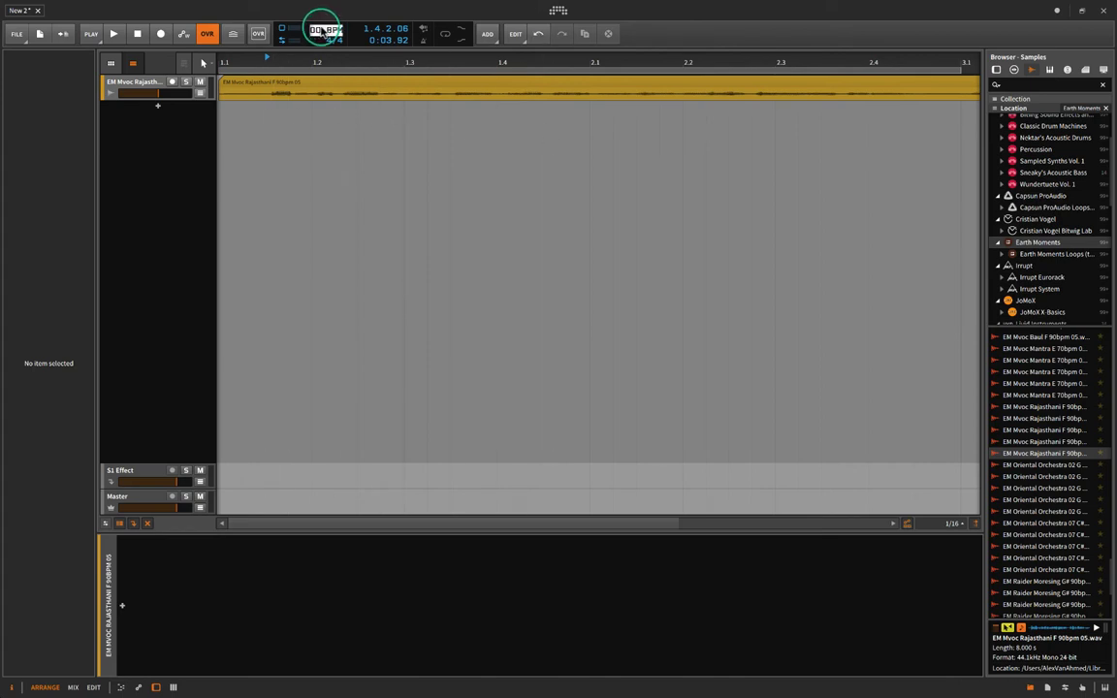
key("Return")
key("space")
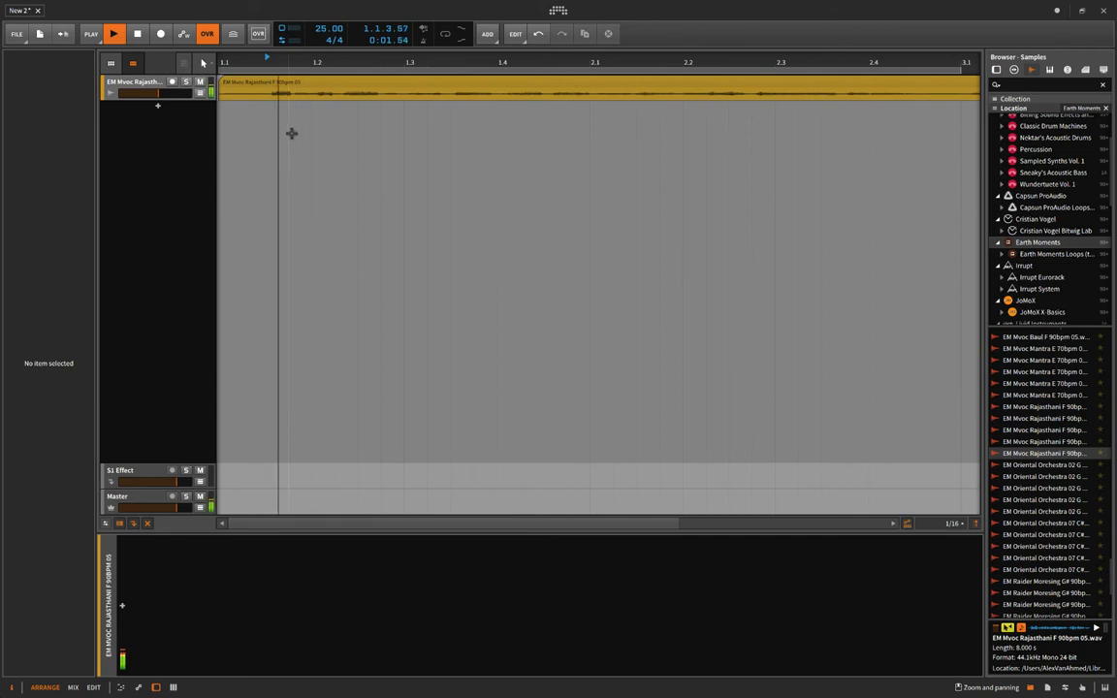
key("space")
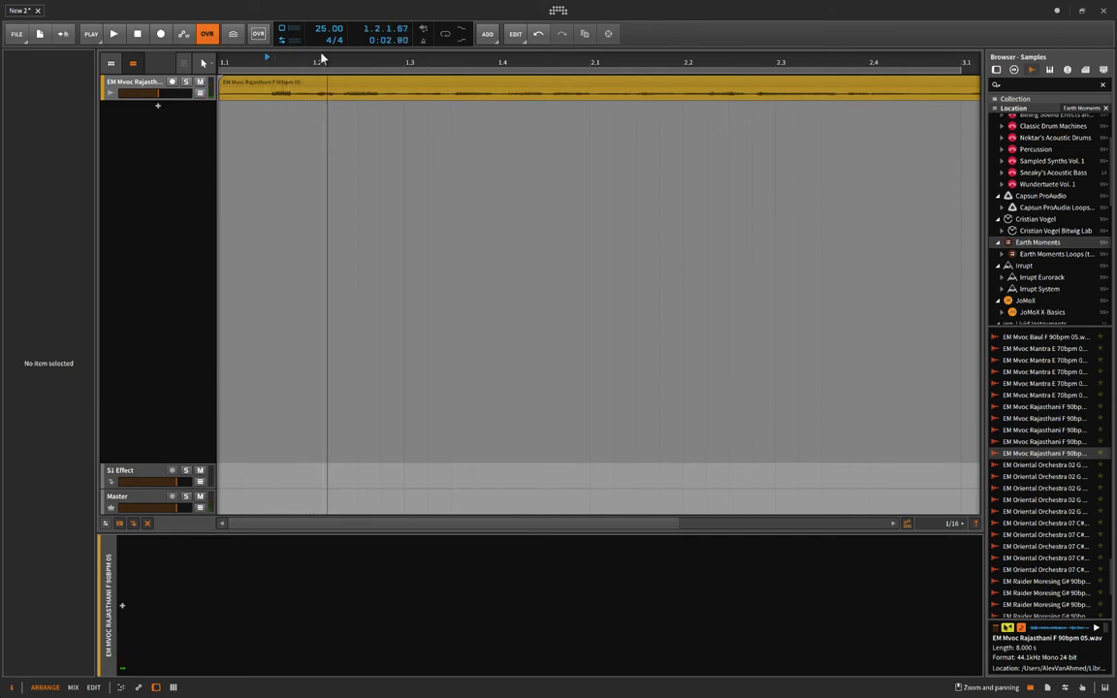
Step: Lower the tempo to 20 BPM and play the loop from the beginning
left_click_drag(323, 32, 323, 48)
left_click(266, 114)
key("space")
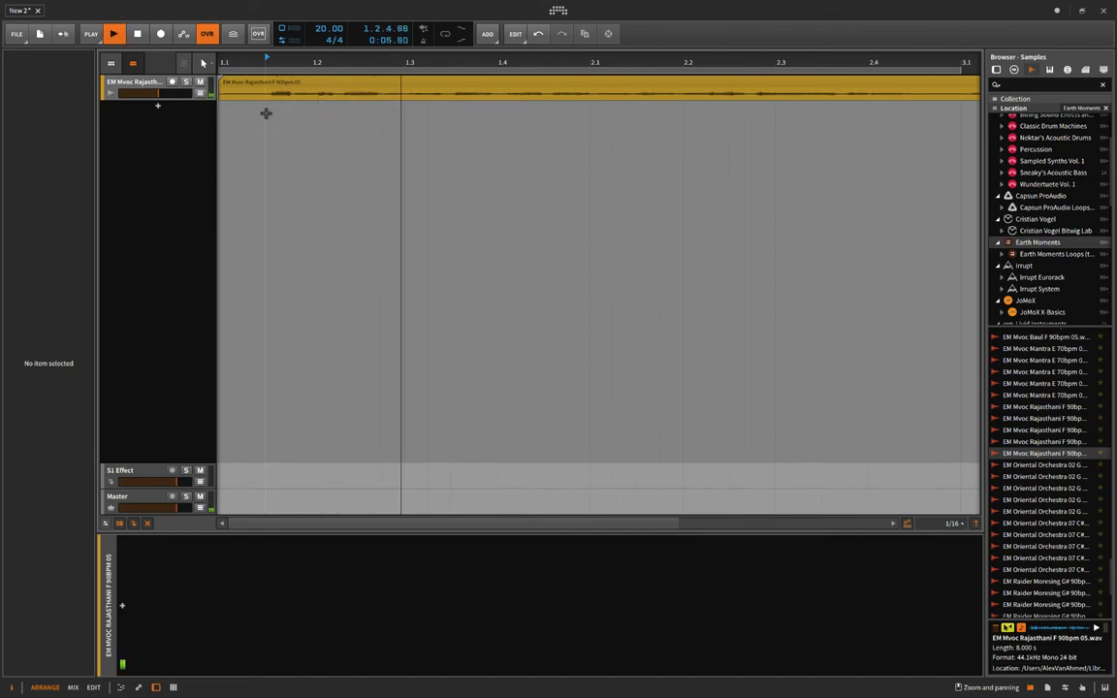
key("space")
Step: Switch the vocal clip to Cyclic stretch mode and audition it at 20 BPM
left_click(256, 89)
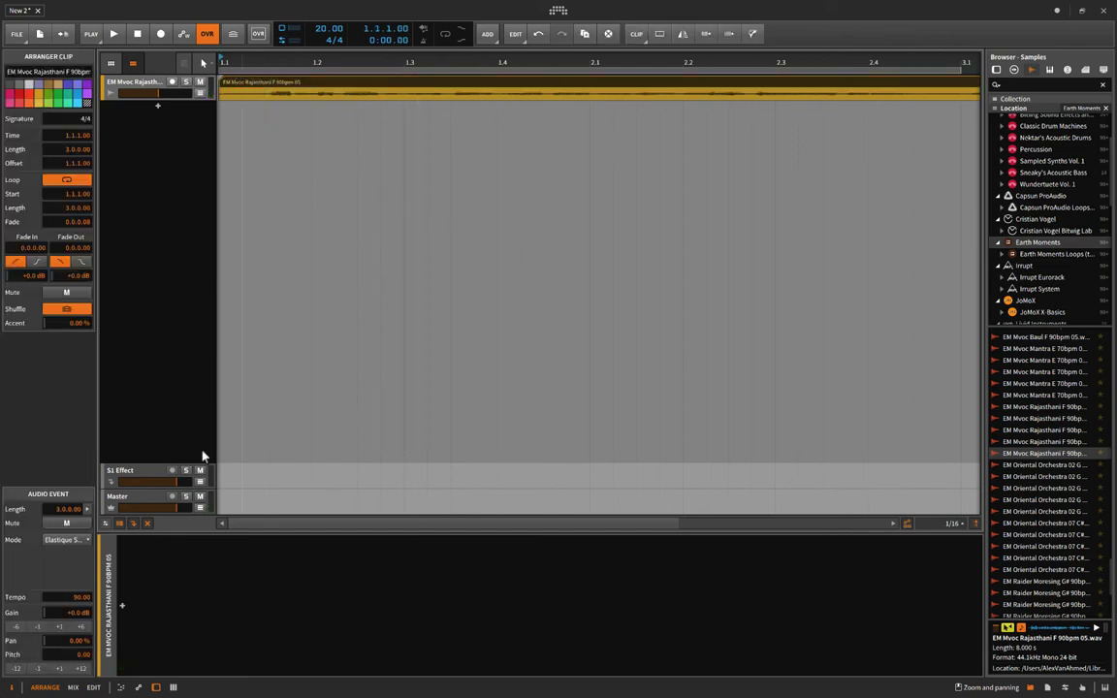
left_click(74, 543)
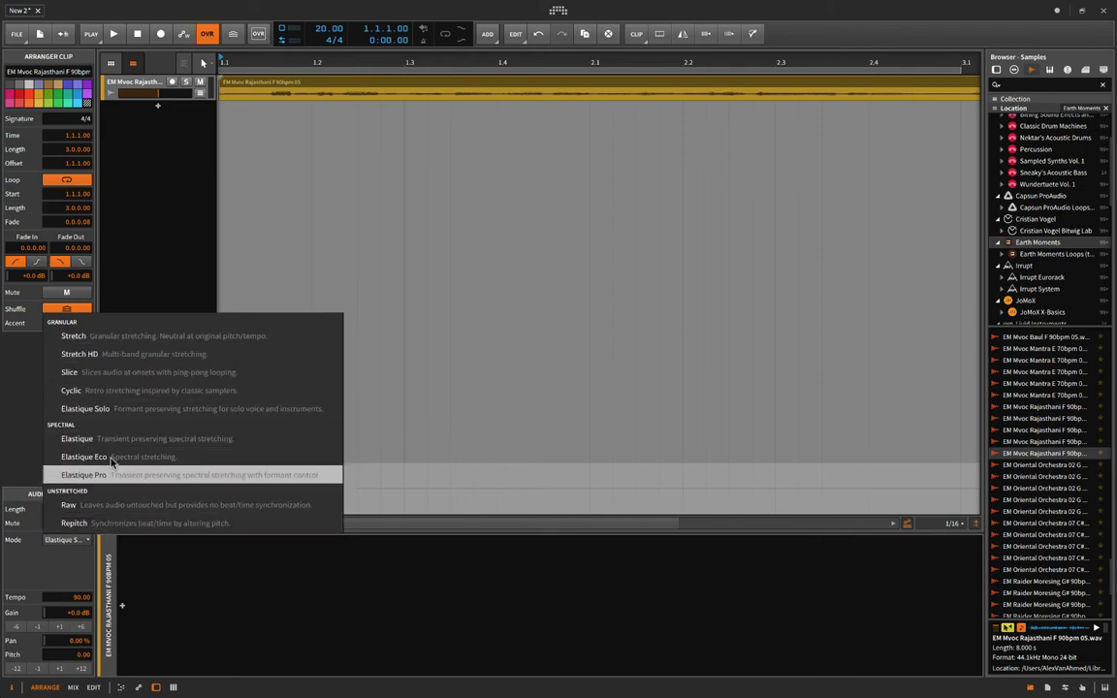
left_click(101, 391)
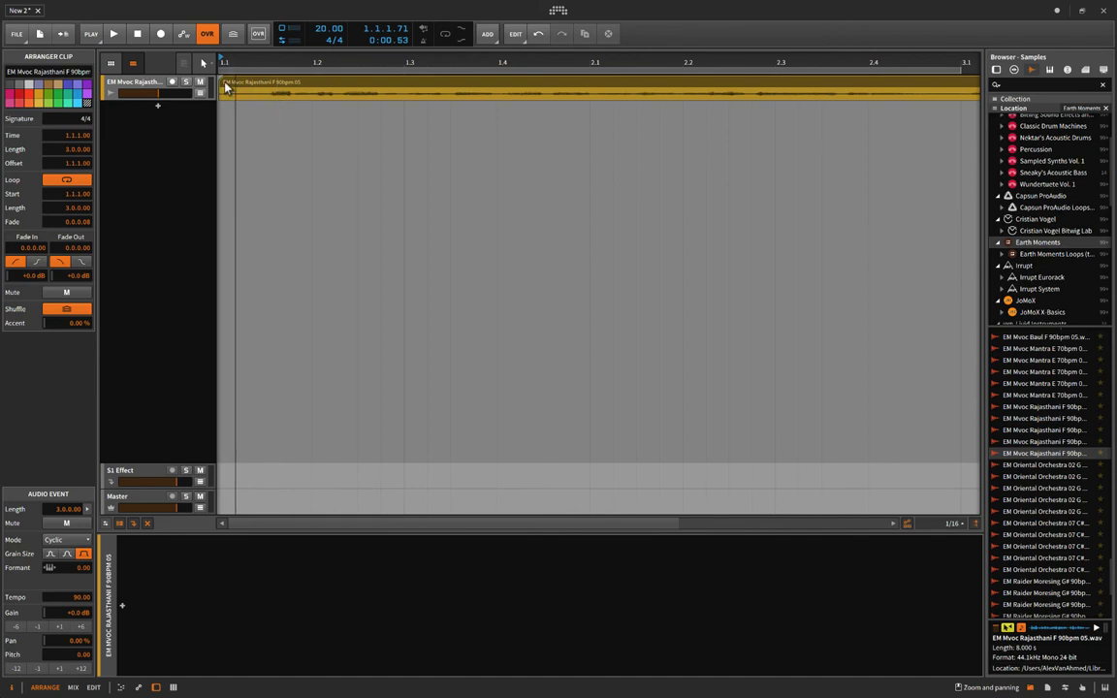
left_click_drag(225, 82, 270, 82)
key("ctrl+z")
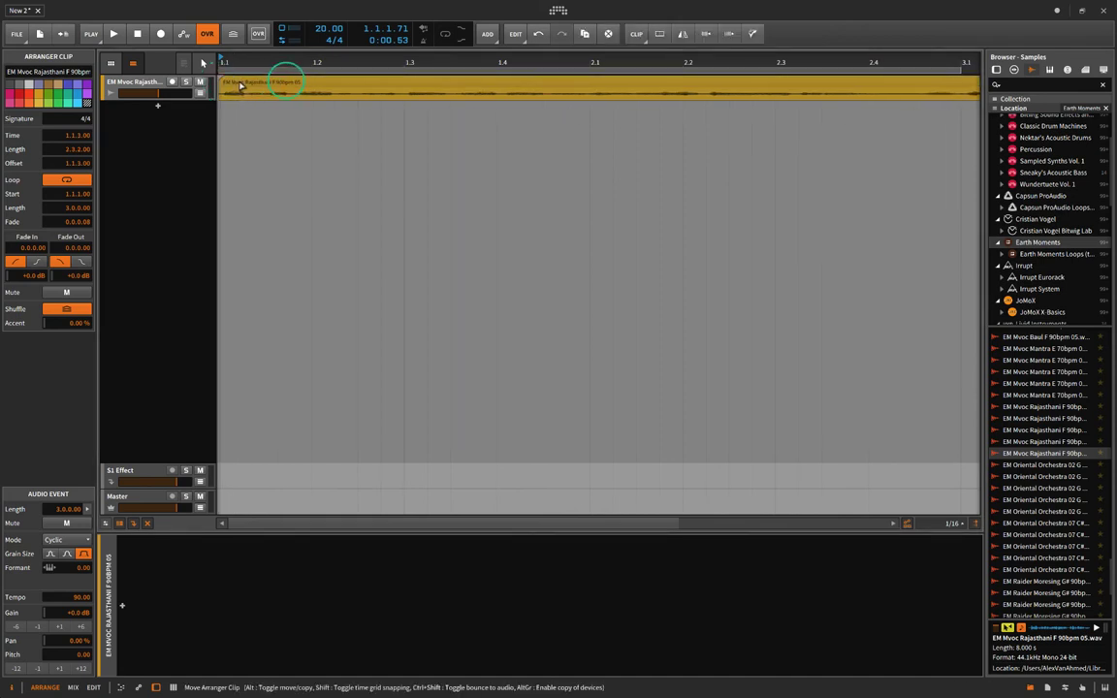
key("space")
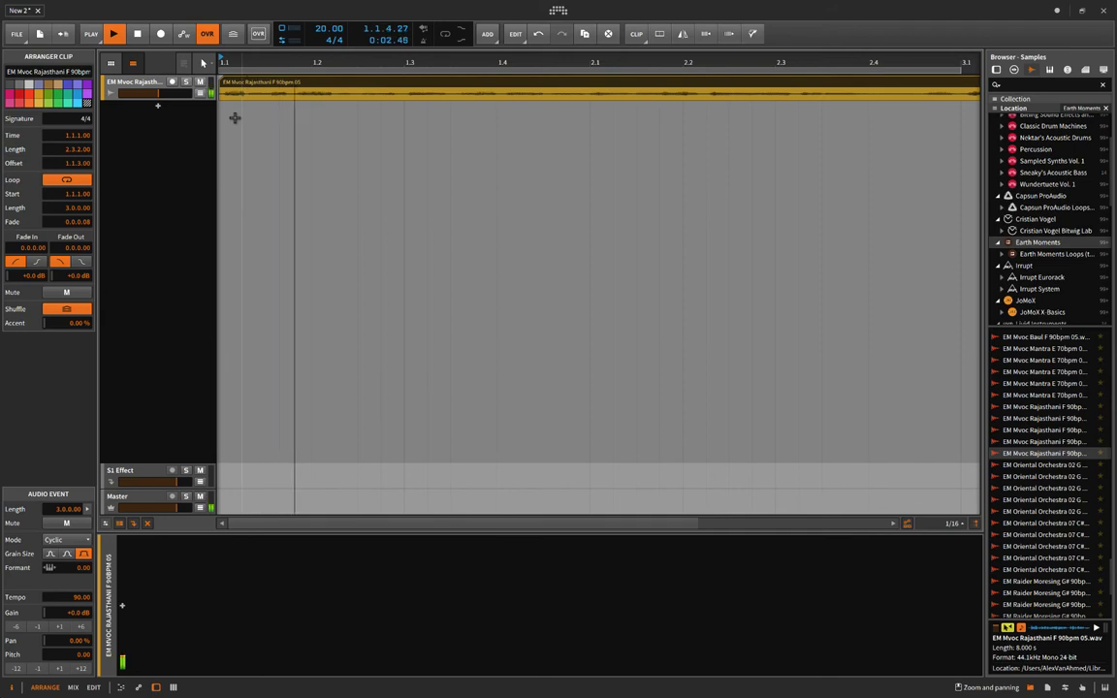
key("space")
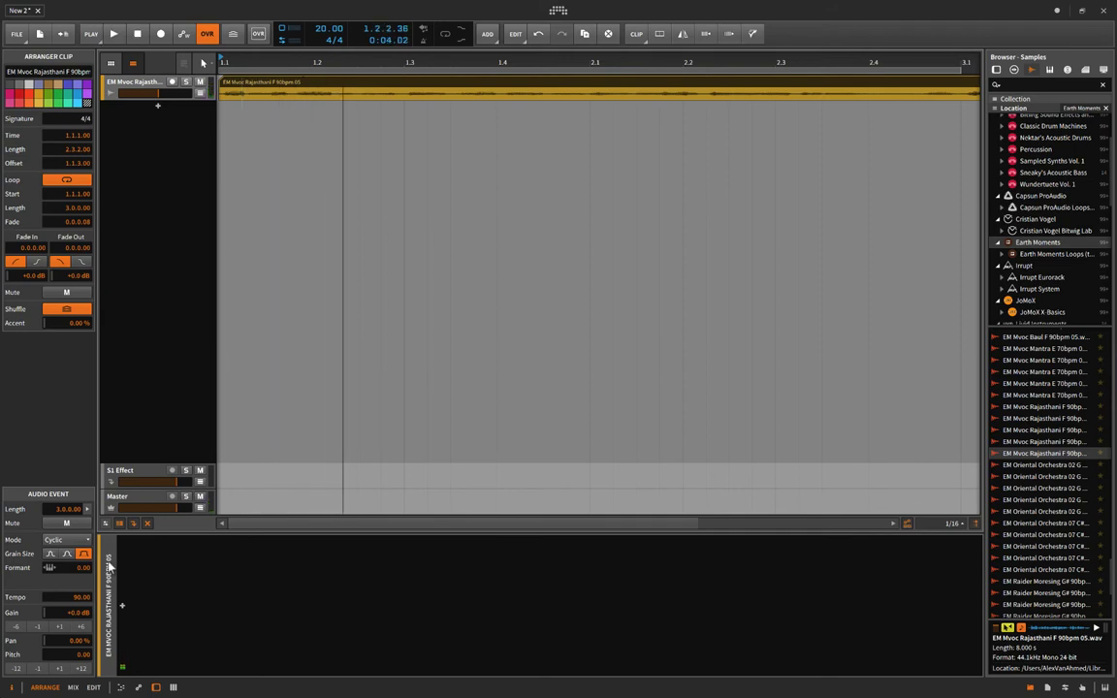
Step: Switch the clip to Stretch HD mode and audition it
left_click(53, 541)
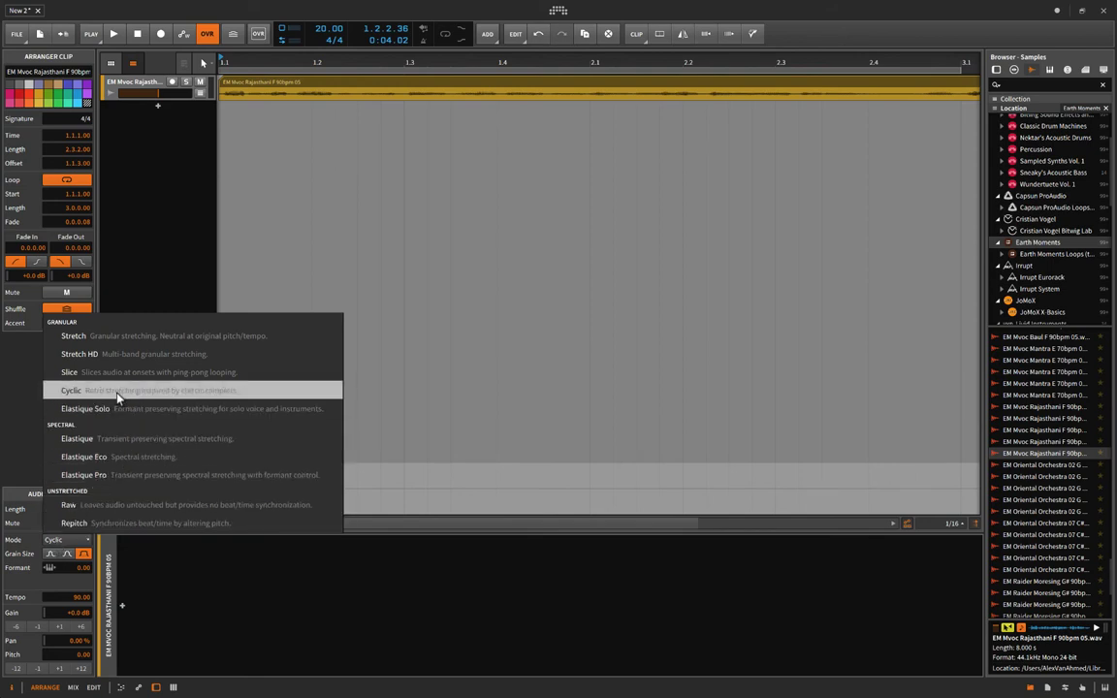
left_click(122, 355)
key("space")
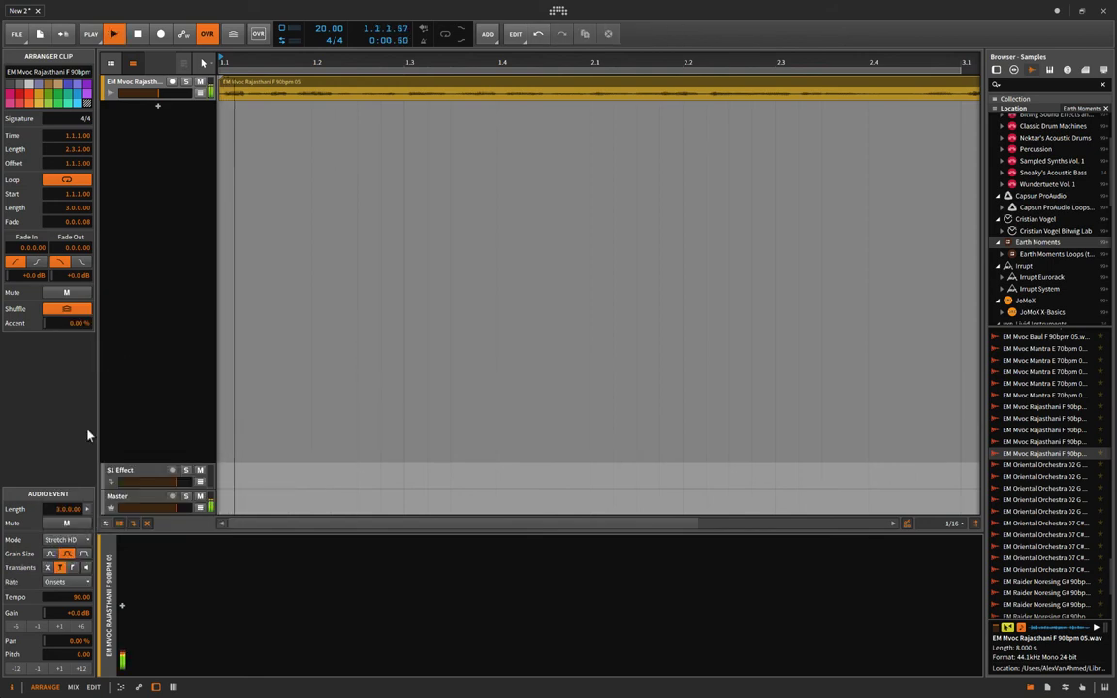
key("space")
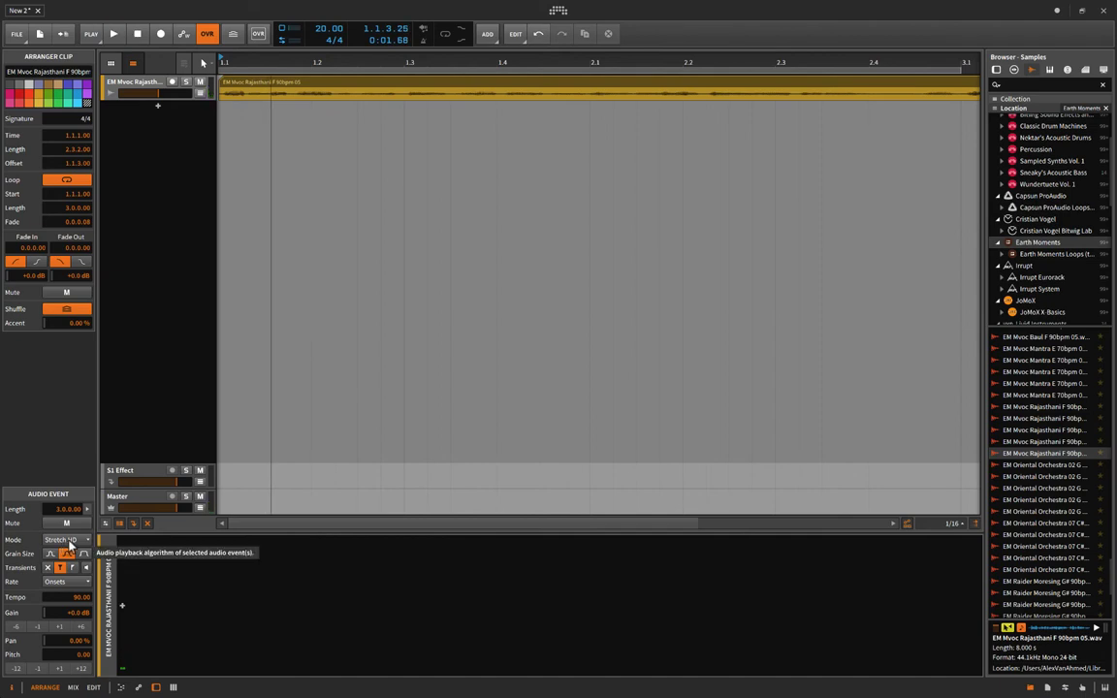
key("space")
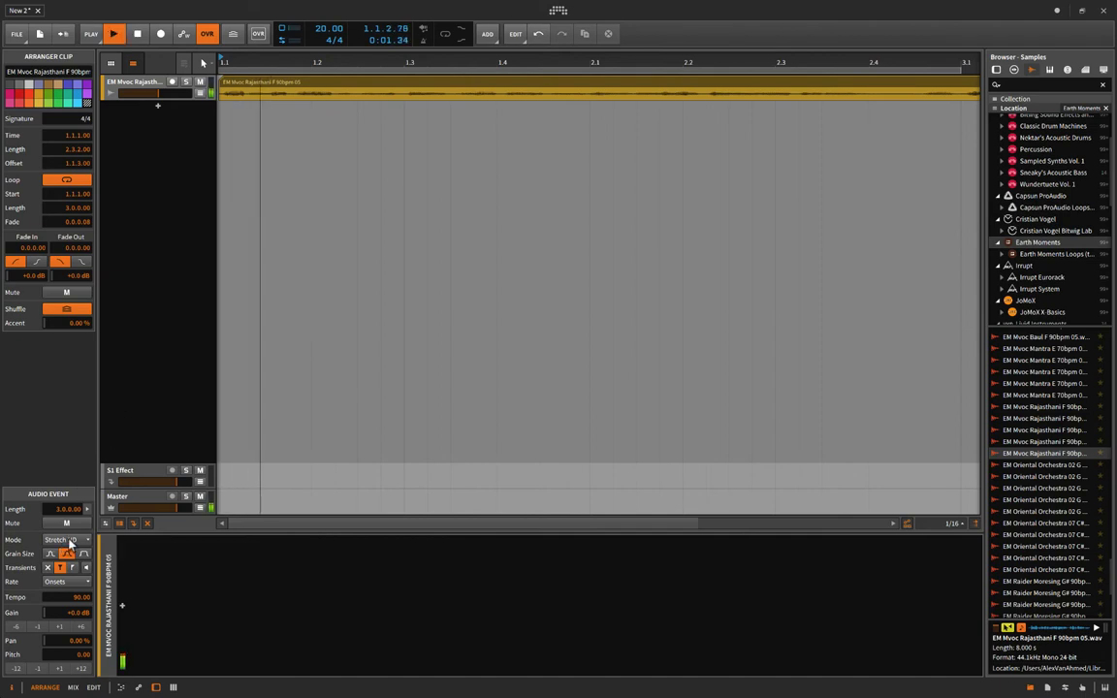
key("space")
Step: Return the clip to Elastique Solo and start playback
left_click(68, 540)
left_click(91, 408)
key("space")
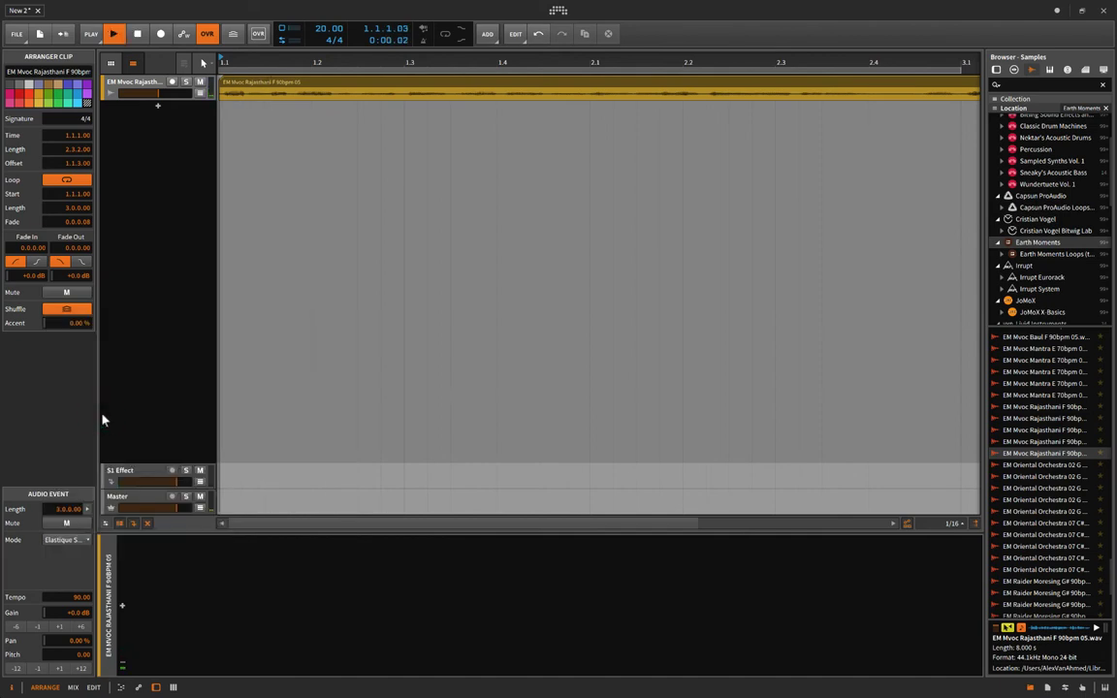
Step: Switch the vocal clip to Elastique Pro, play it at 20 BPM, then deselect it
key("space")
left_click(65, 541)
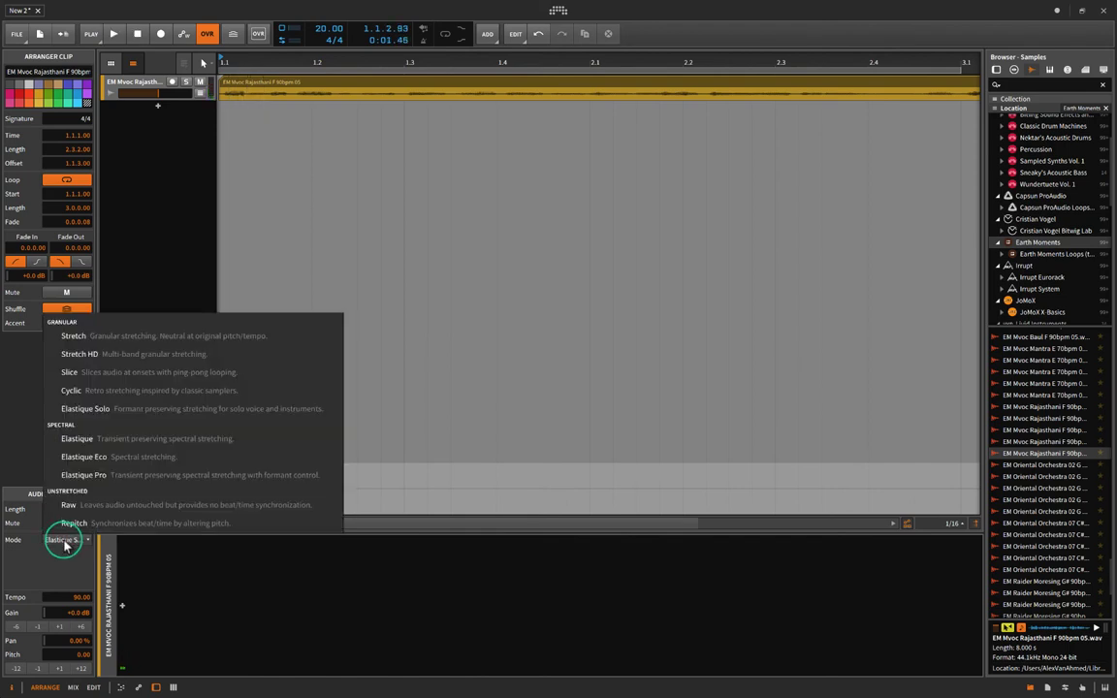
left_click(152, 475)
key("space")
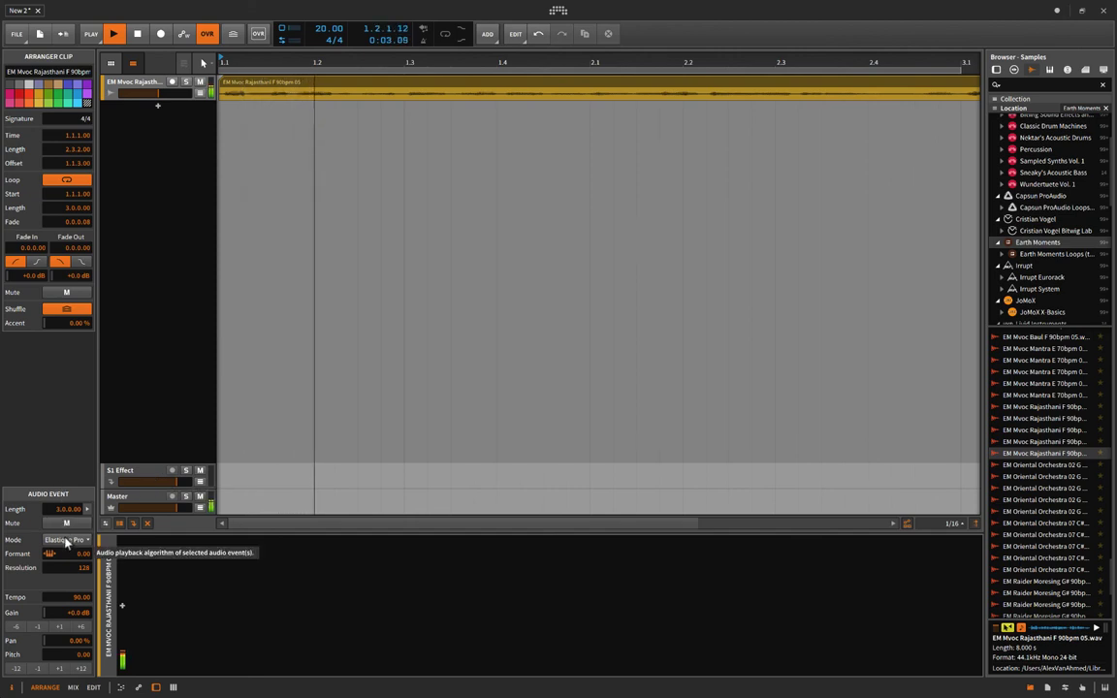
key("space")
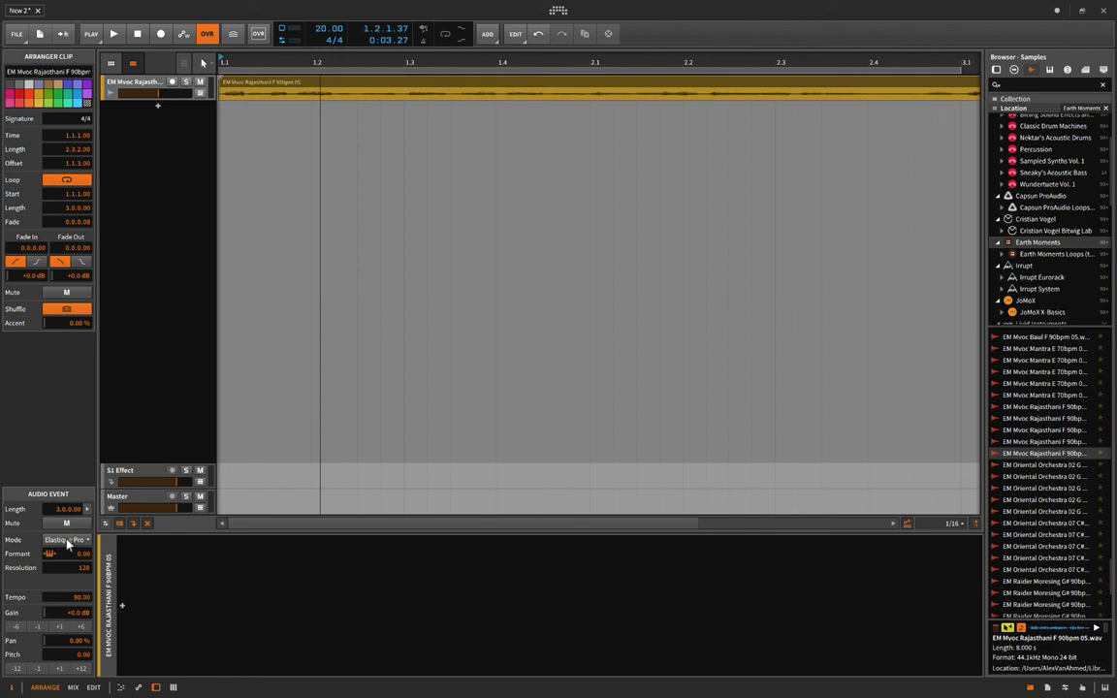
left_click(66, 540)
left_click(249, 189)
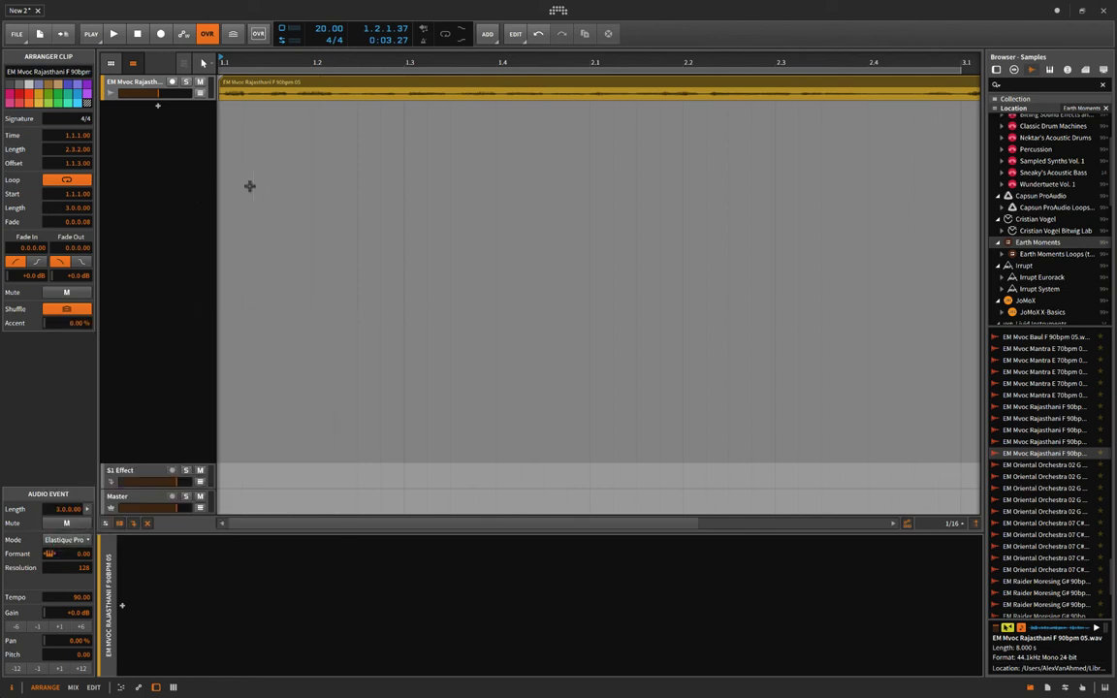
left_click(227, 148)
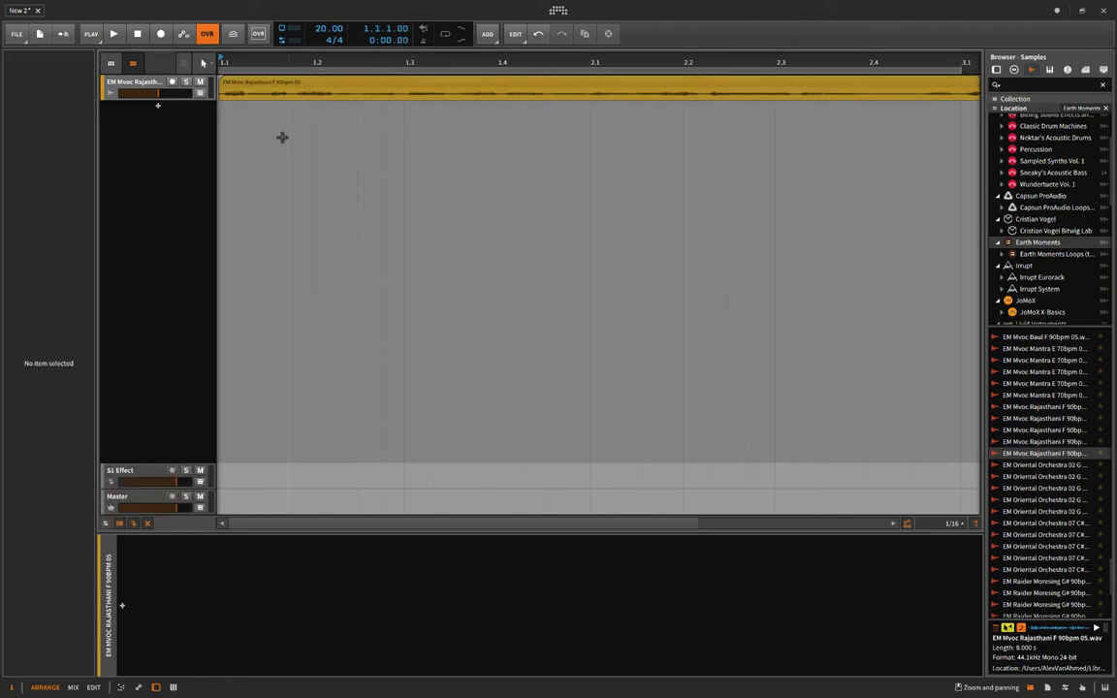
Step: Set the tempo to 666 BPM, try 9999 (clamped to 666), and play the loop
left_click(323, 32)
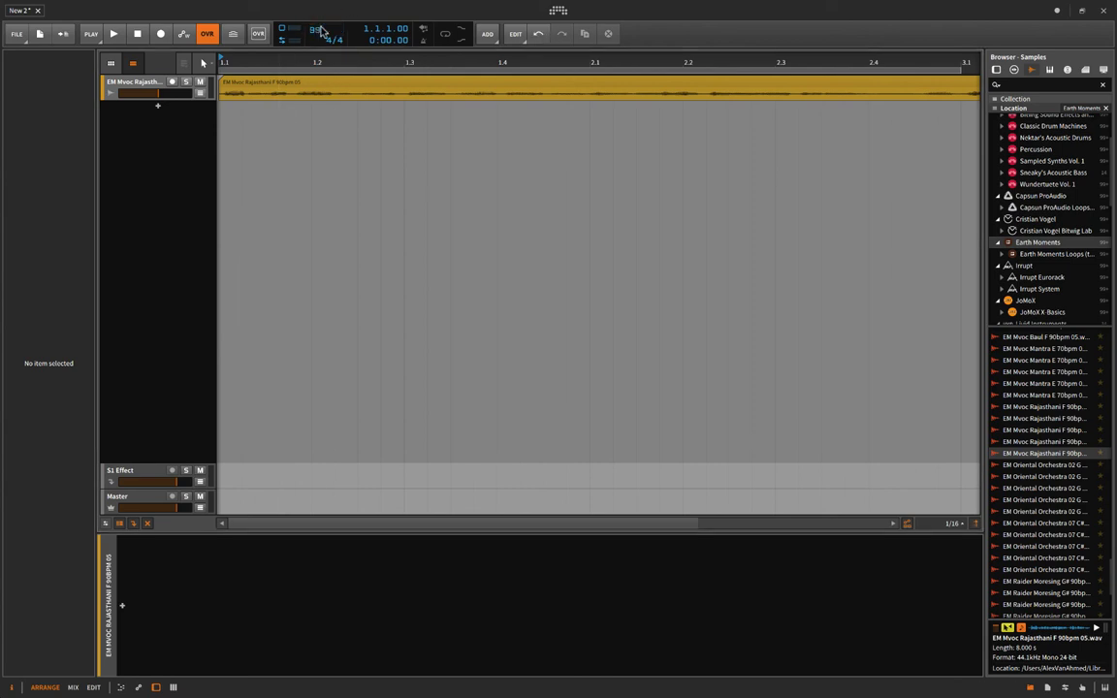
type("666")
key("Return")
double_click(318, 31)
type("9999")
key("space")
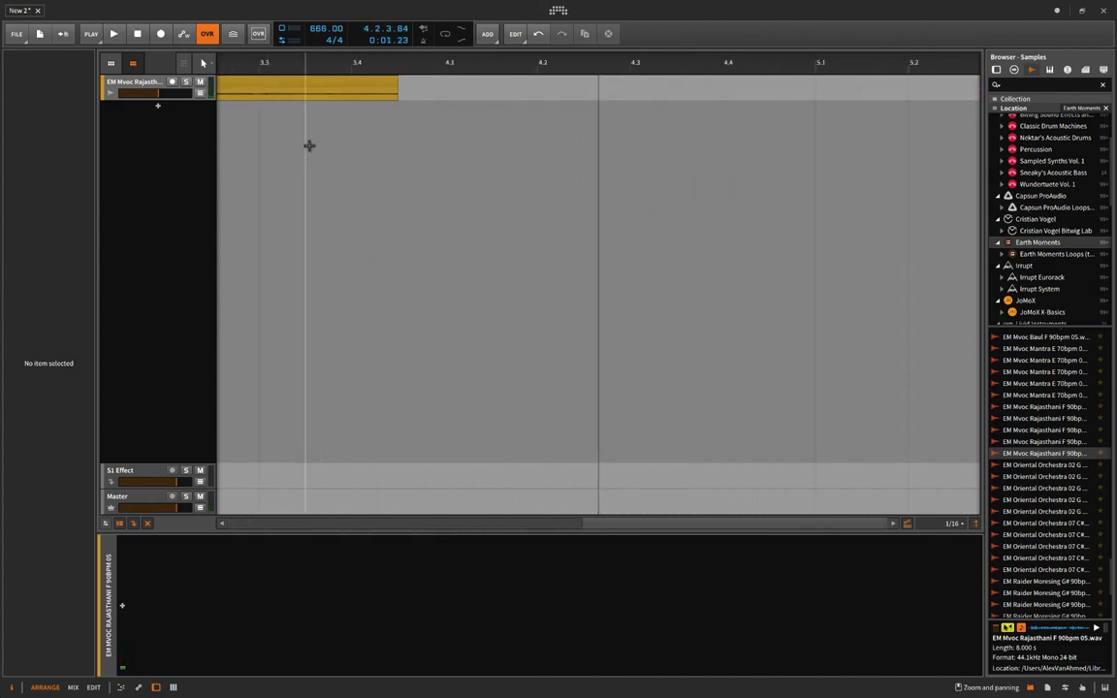